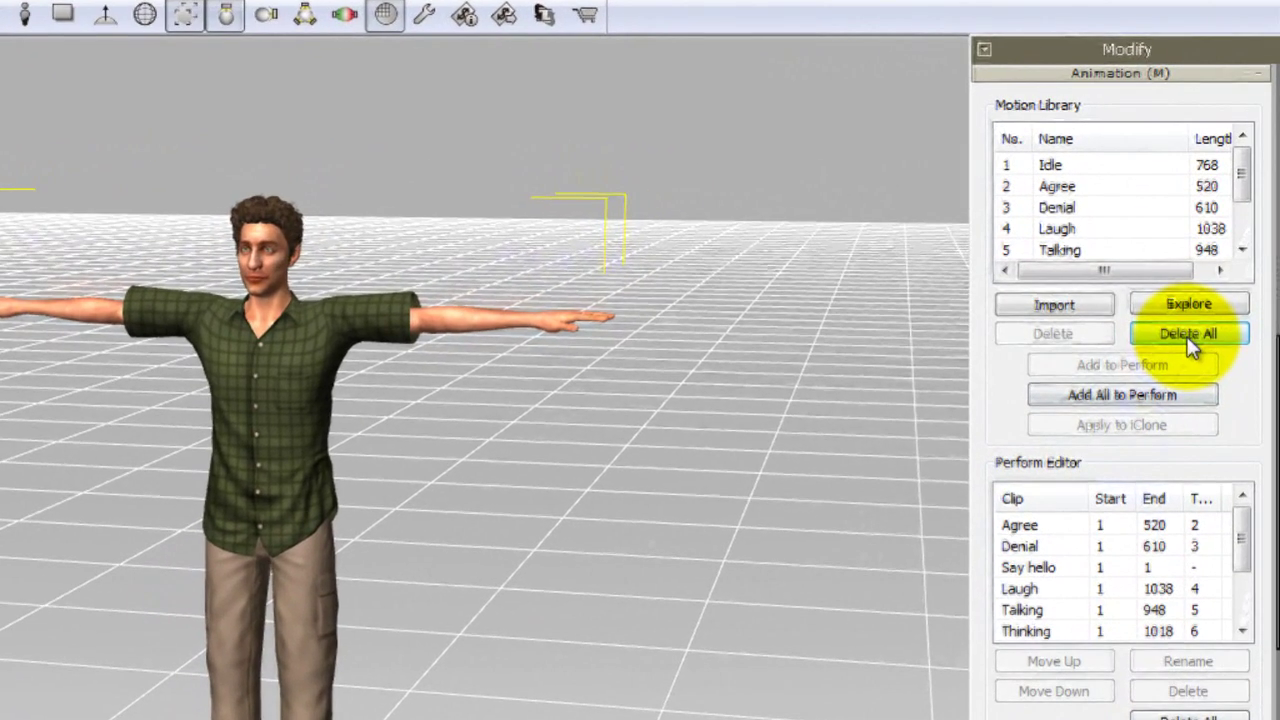
- Clear Mario's motion library, then drag the Happy motion in from iClone 5 and preview it
left_click(1190, 336)
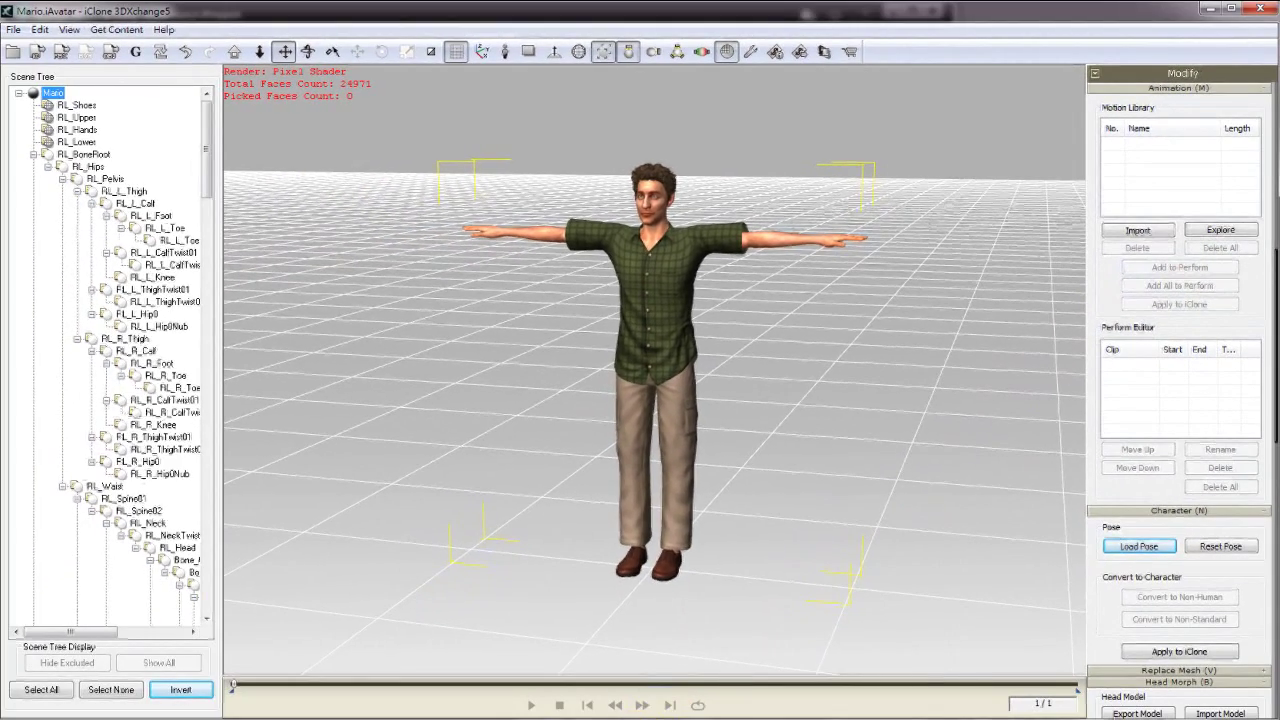
key("alt+Tab")
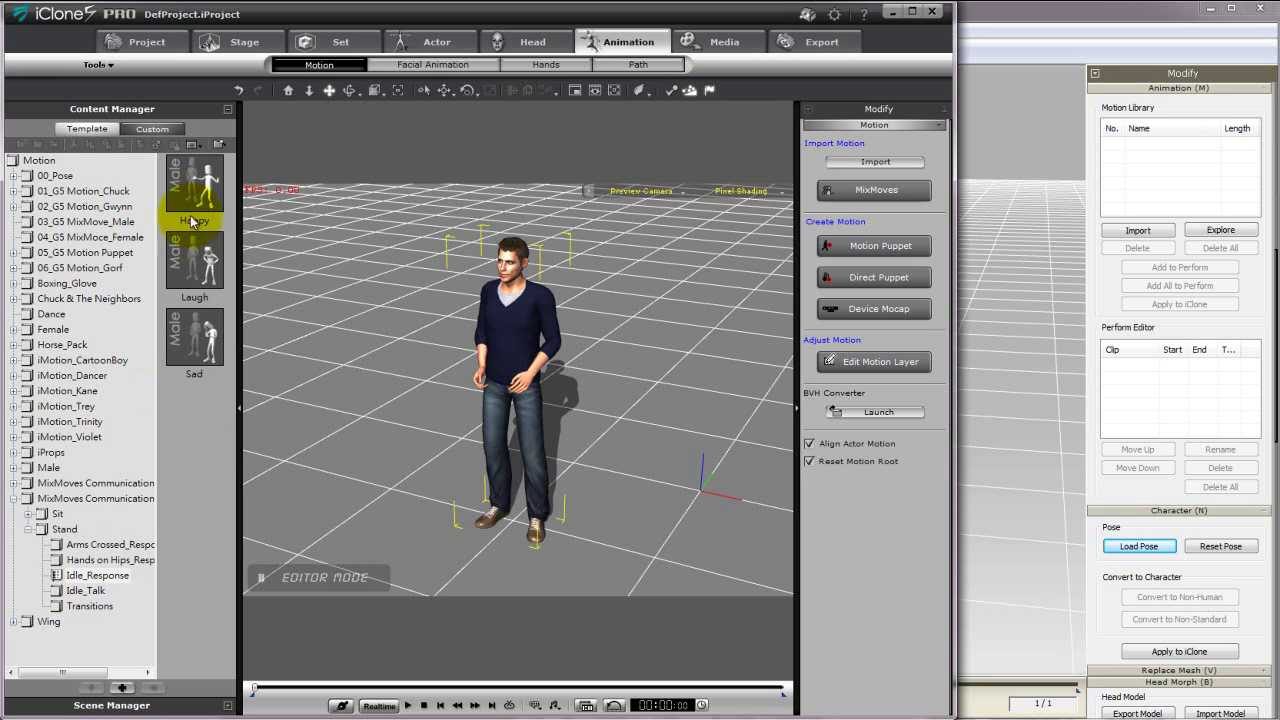
left_click_drag(195, 212, 1186, 243)
left_click(1188, 148)
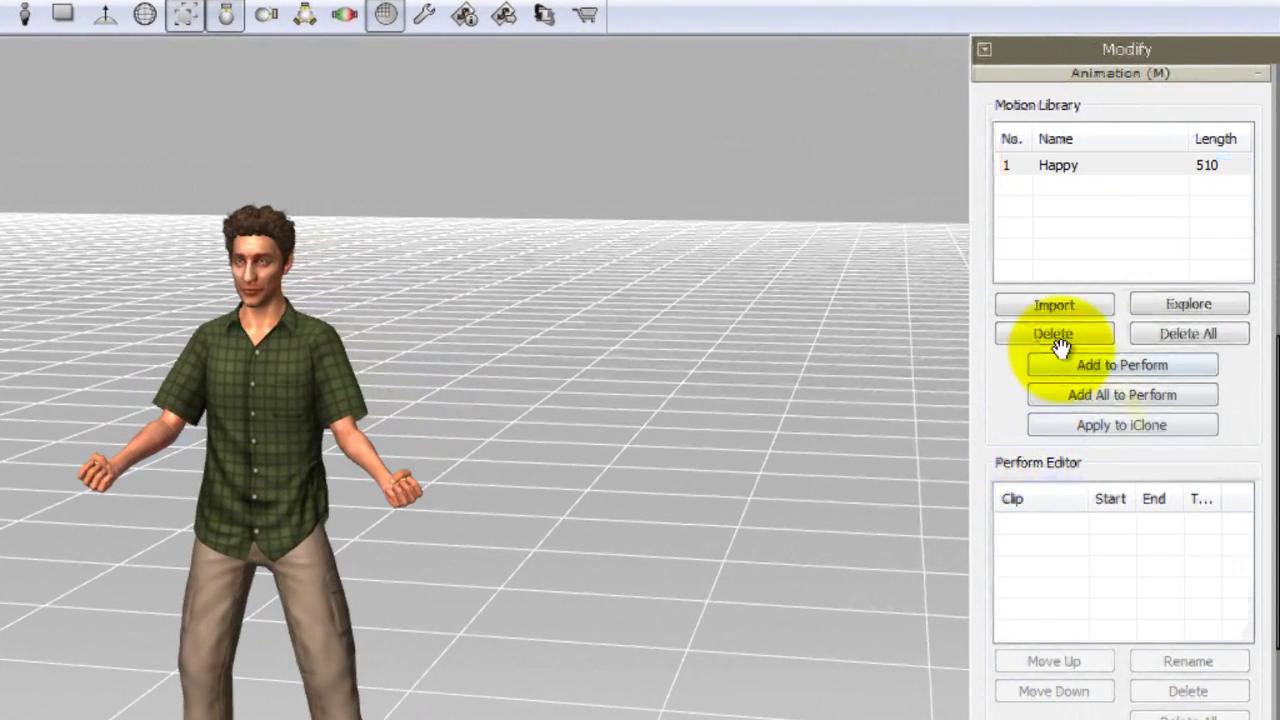
- Add Happy to the perform list and export it as FBX 'Motion_for_Mario', removing facial bones but keeping eyes
left_click(1109, 364)
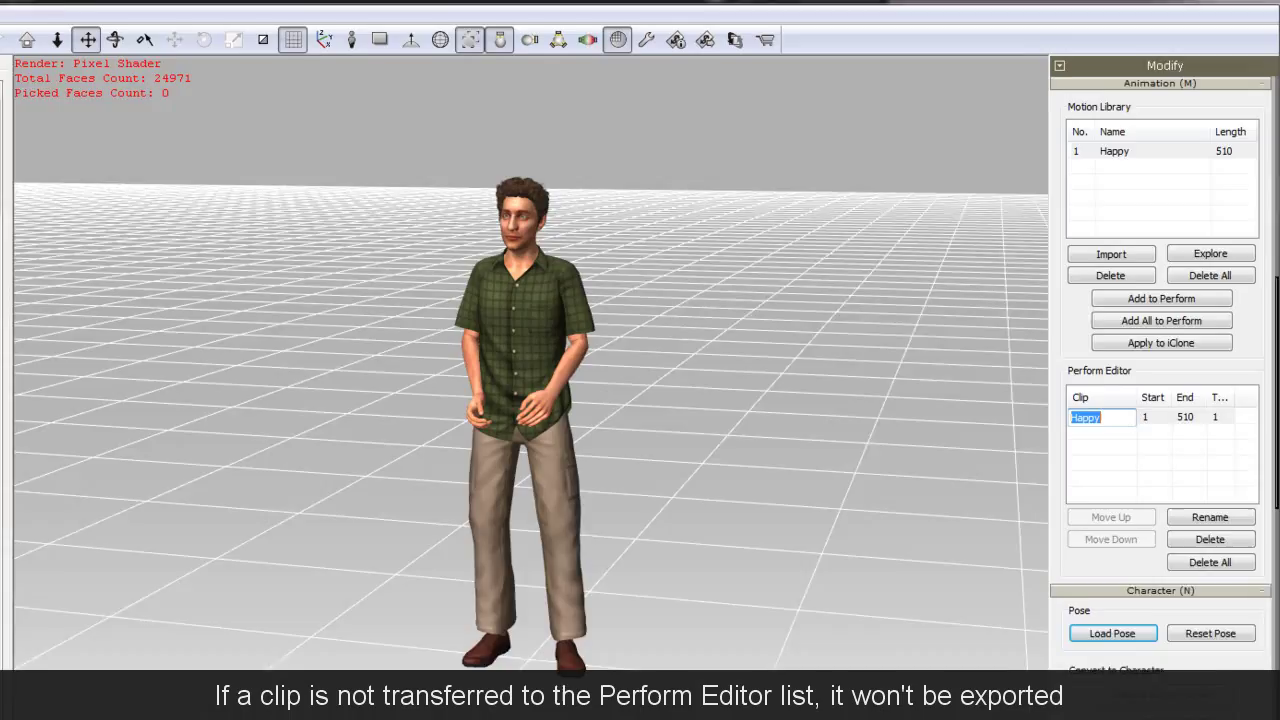
left_click(64, 60)
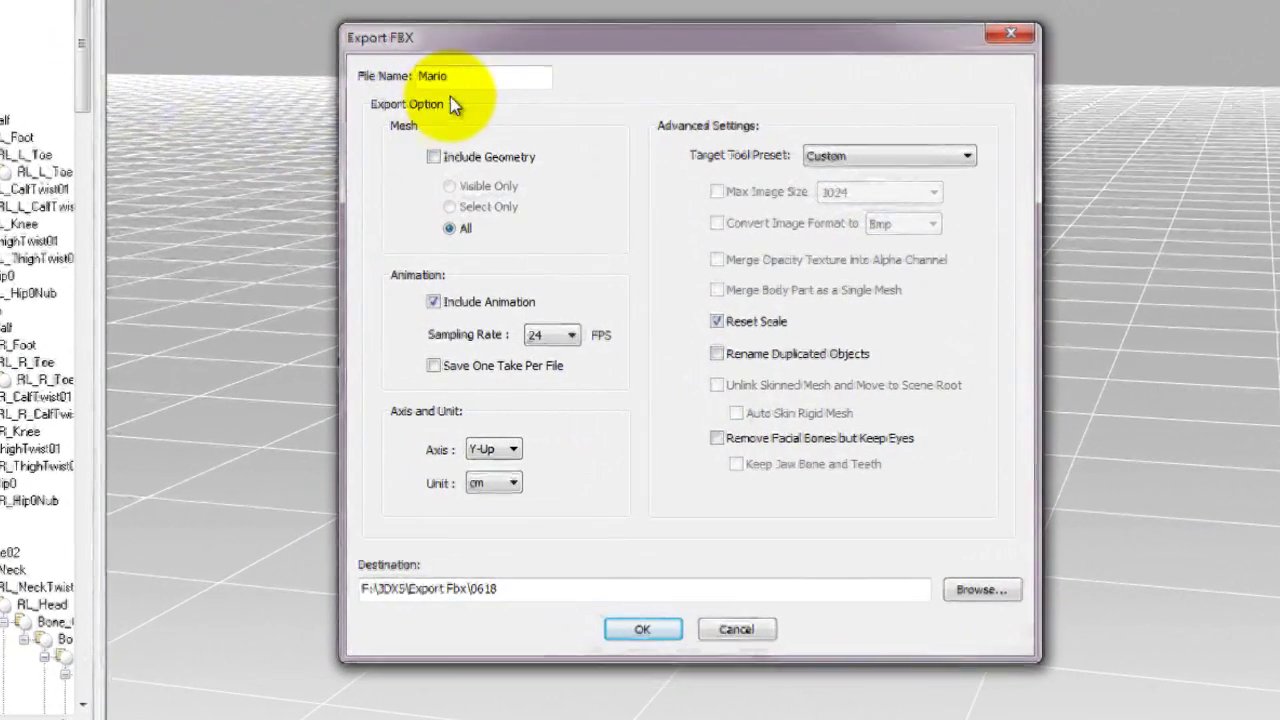
left_click(483, 78)
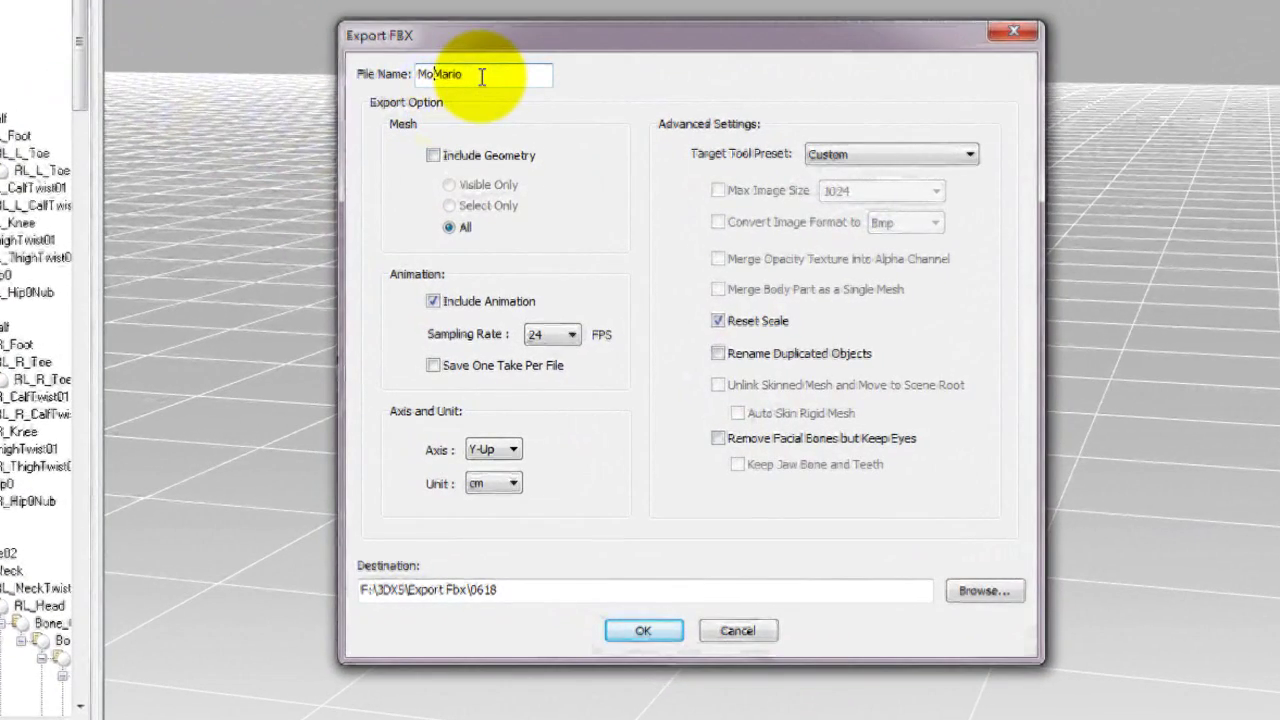
type("ion for_")
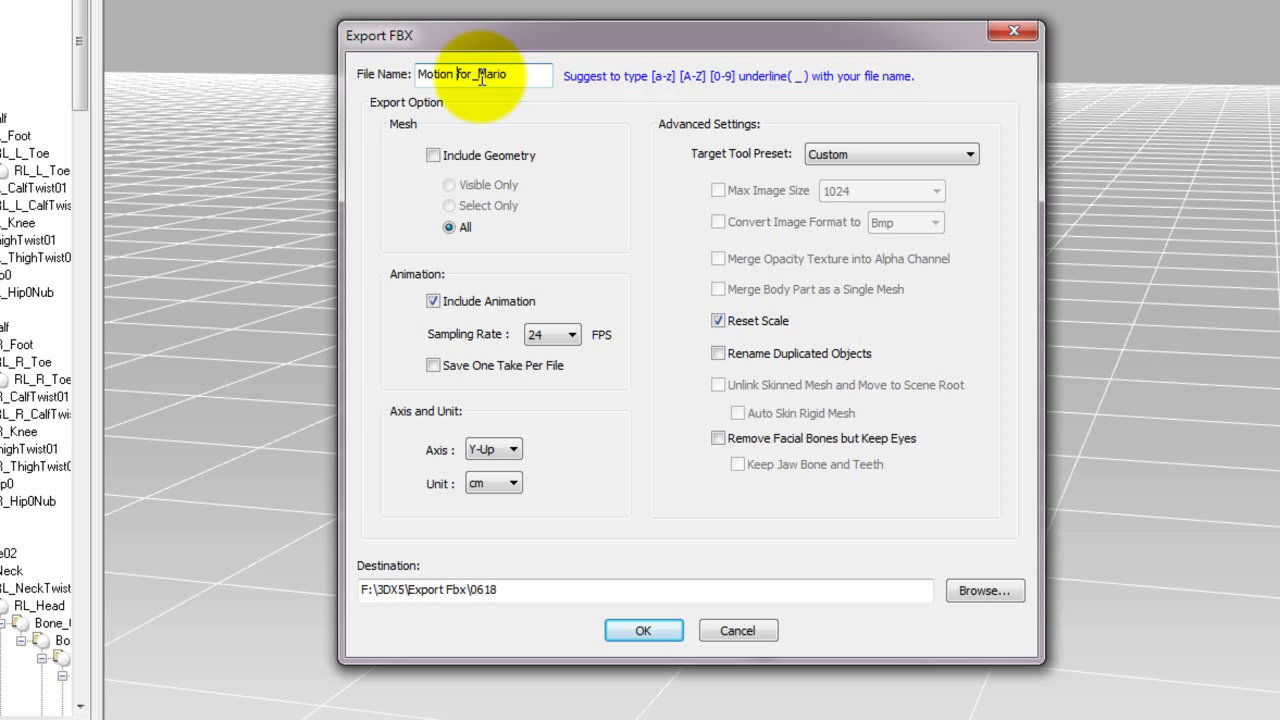
key("BackSpace")
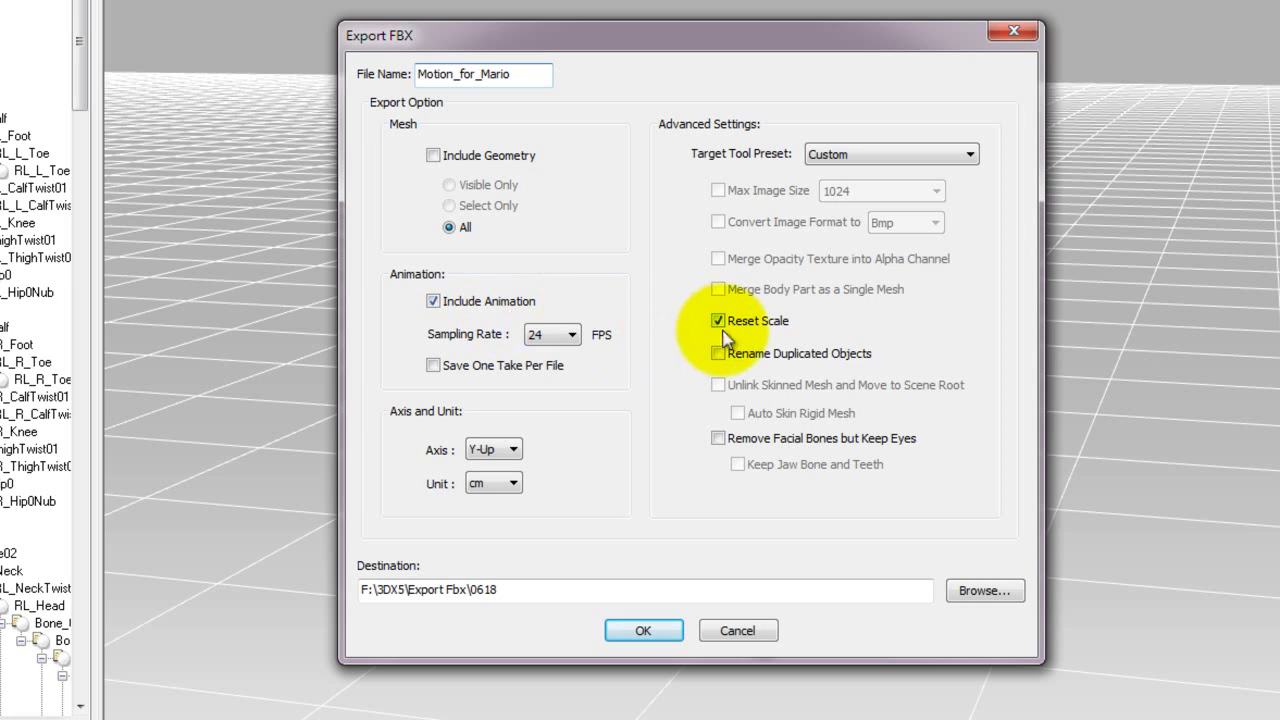
left_click(718, 439)
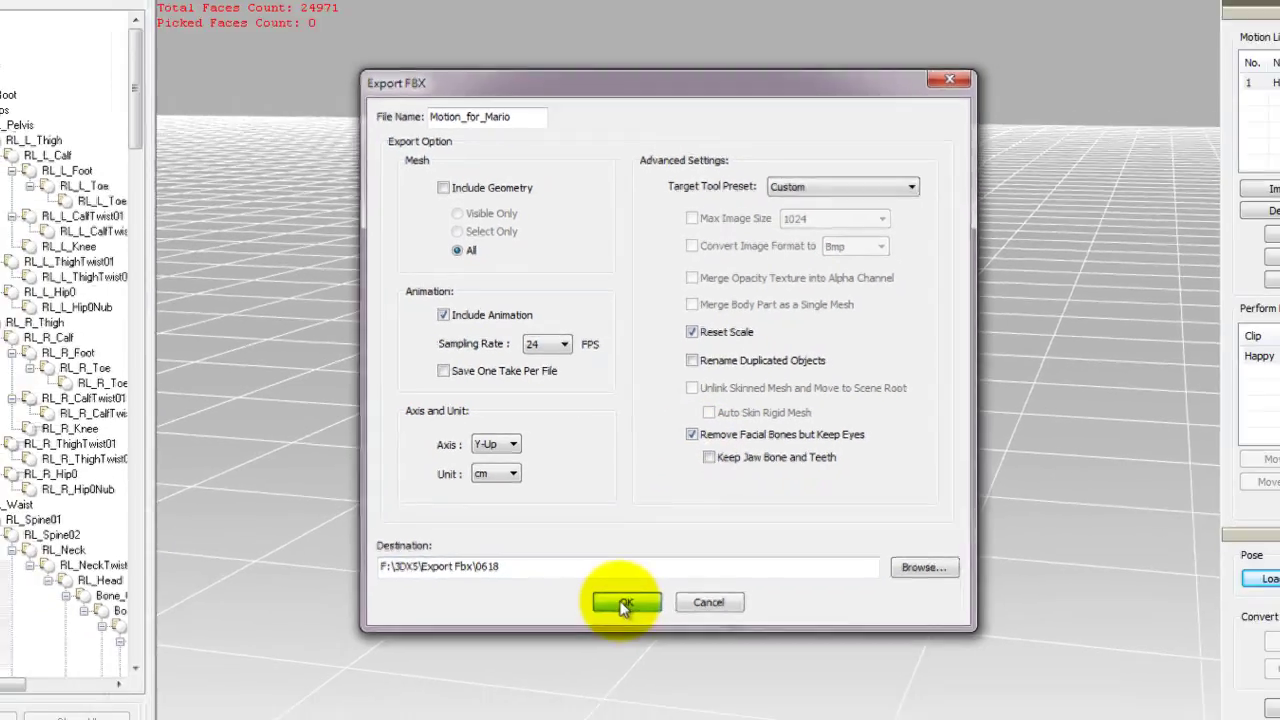
left_click(643, 630)
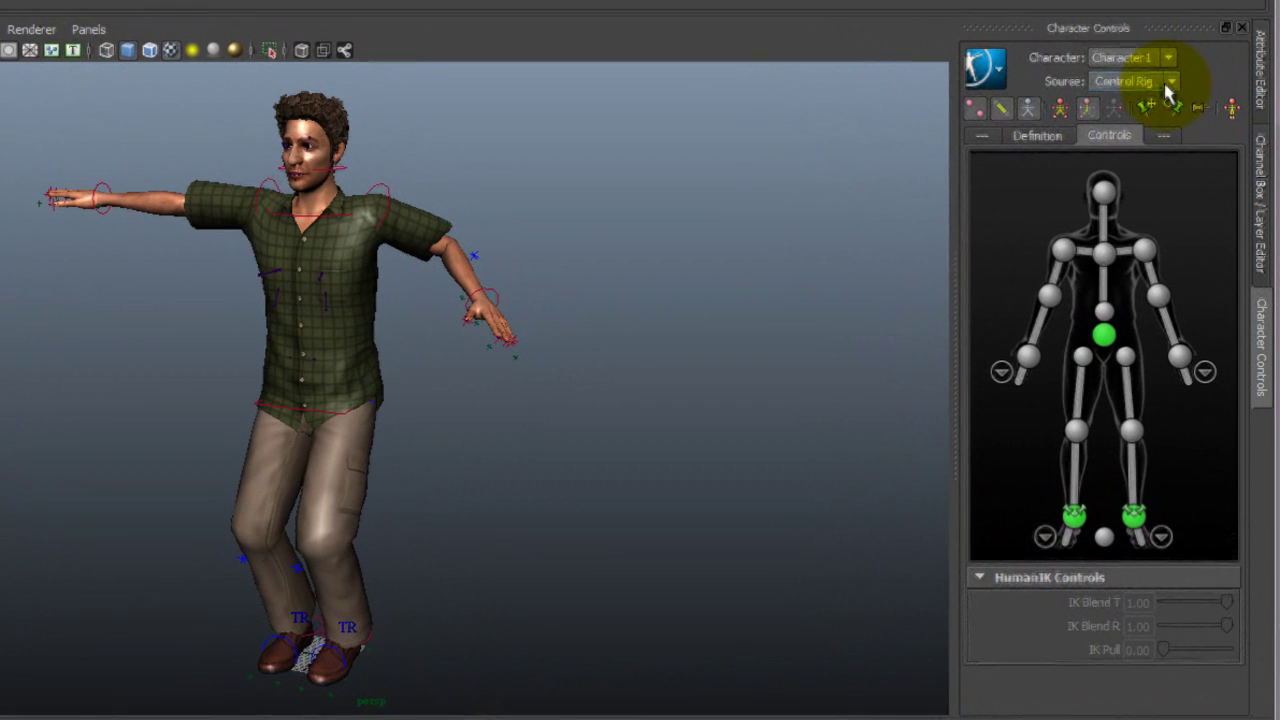
- Set Character1's source to Stance, unlock its definition and confirm deleting the control rig
left_click(1198, 167)
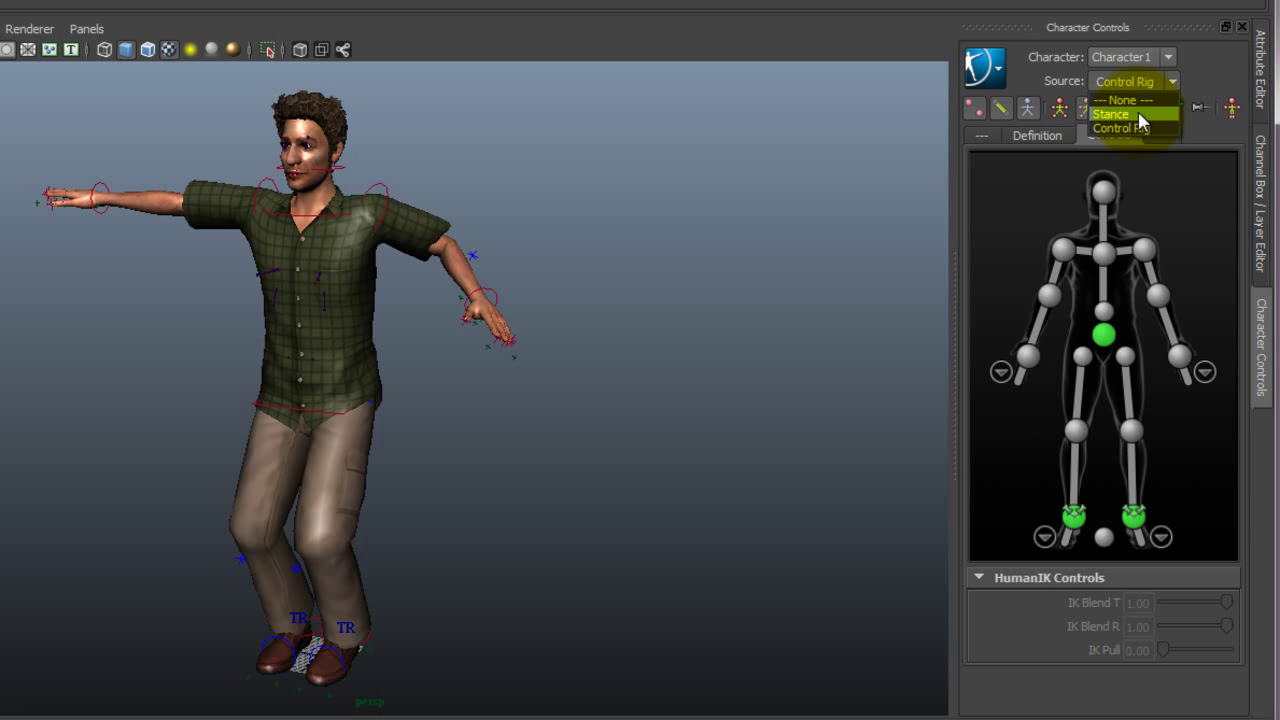
left_click(1138, 115)
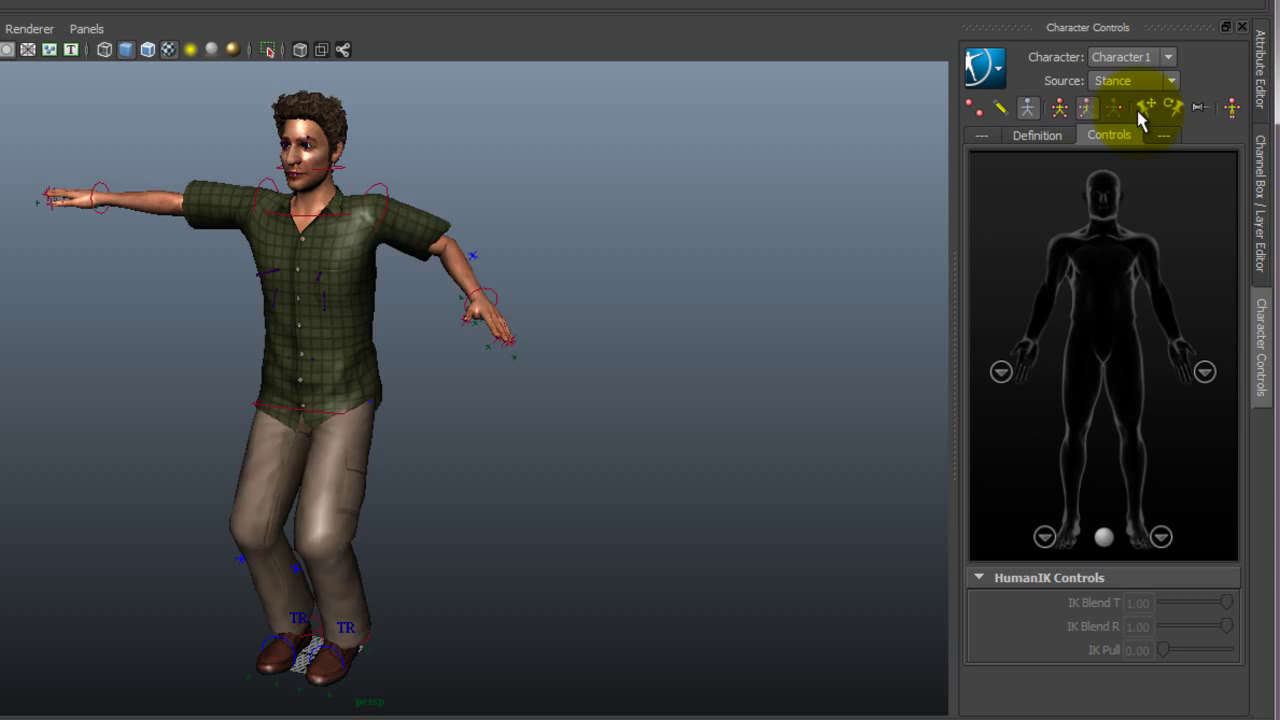
left_click(1040, 135)
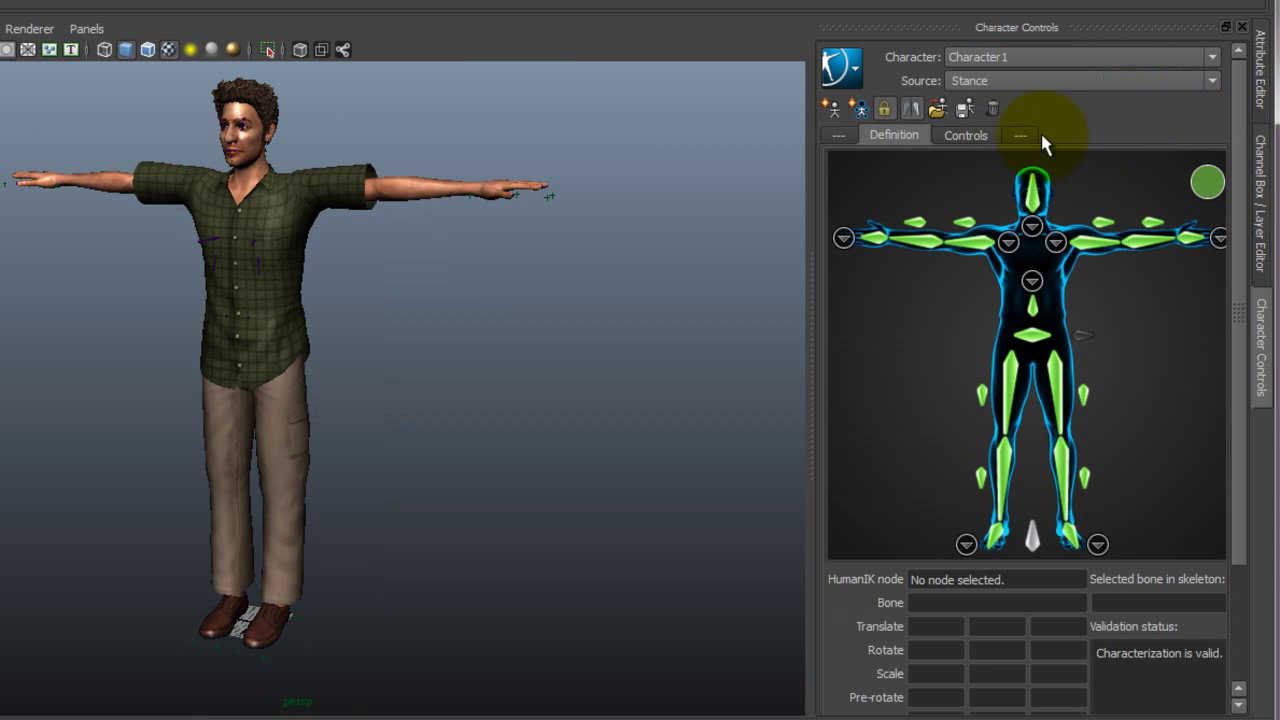
left_click(886, 110)
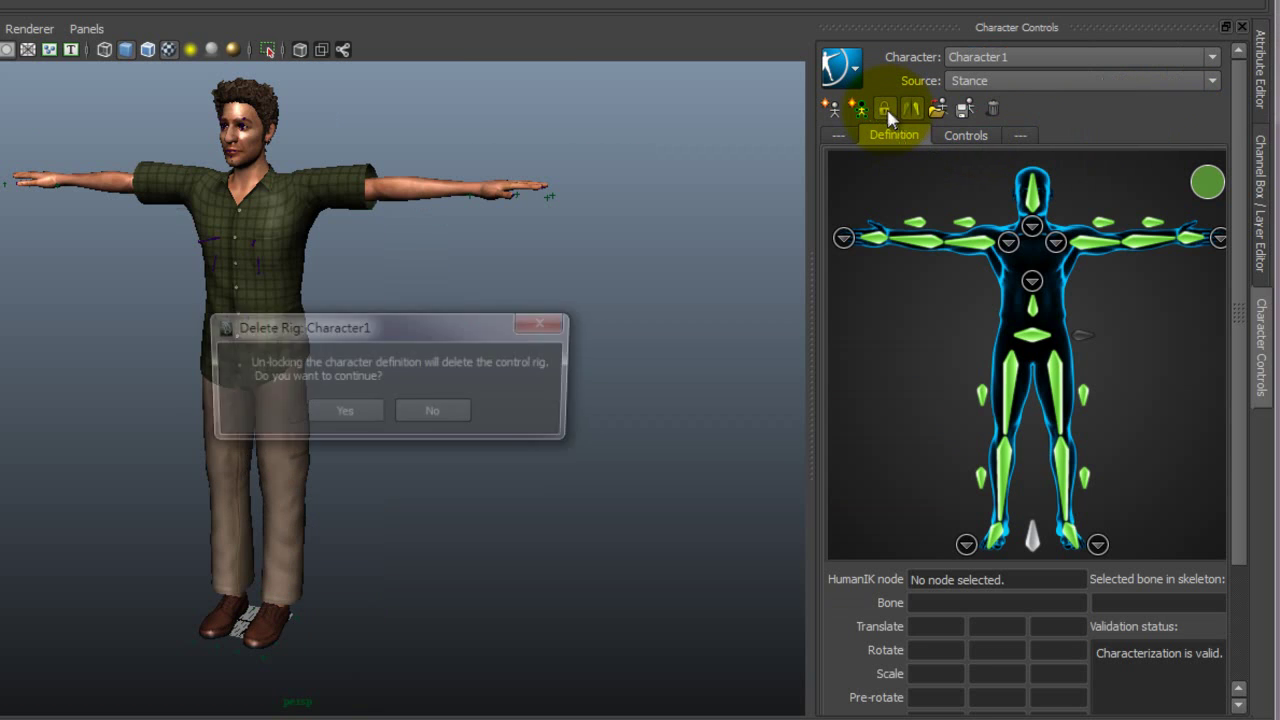
left_click(369, 412)
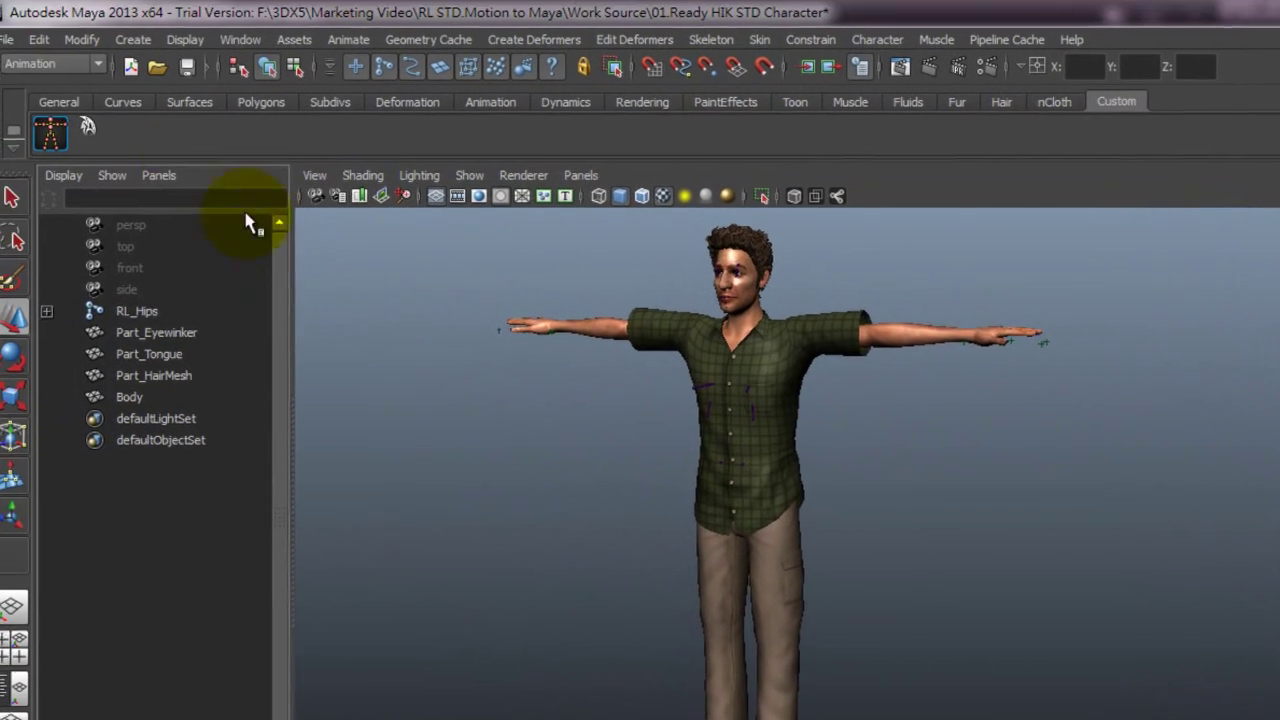
- Import Motion_for_Mario.fbx with File content set to Update animation and the Happy animation take
left_click(22, 46)
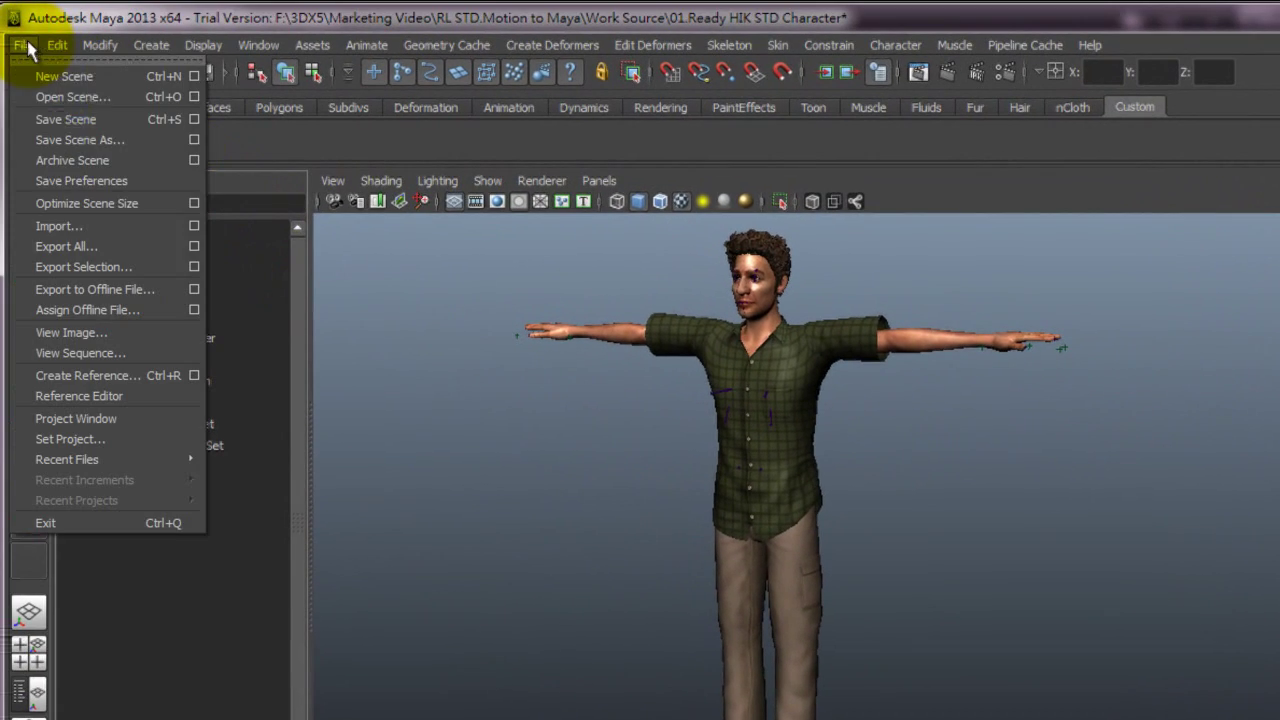
left_click(194, 226)
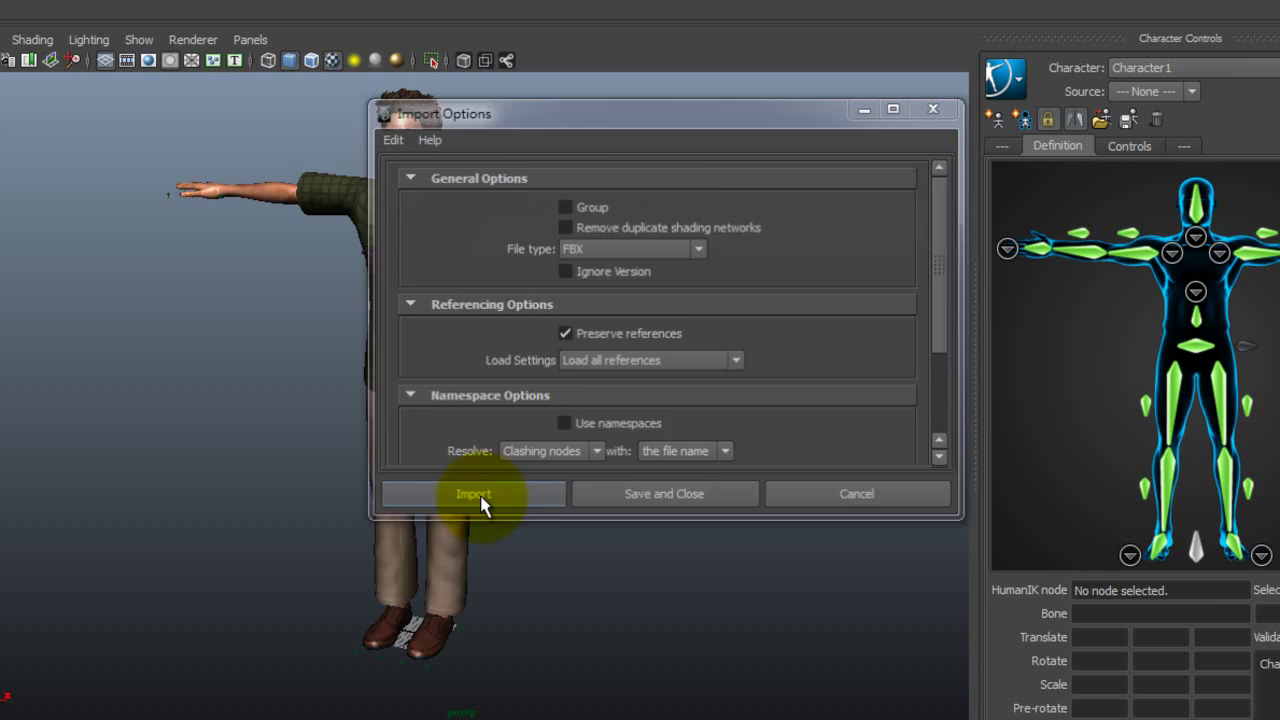
left_click(620, 555)
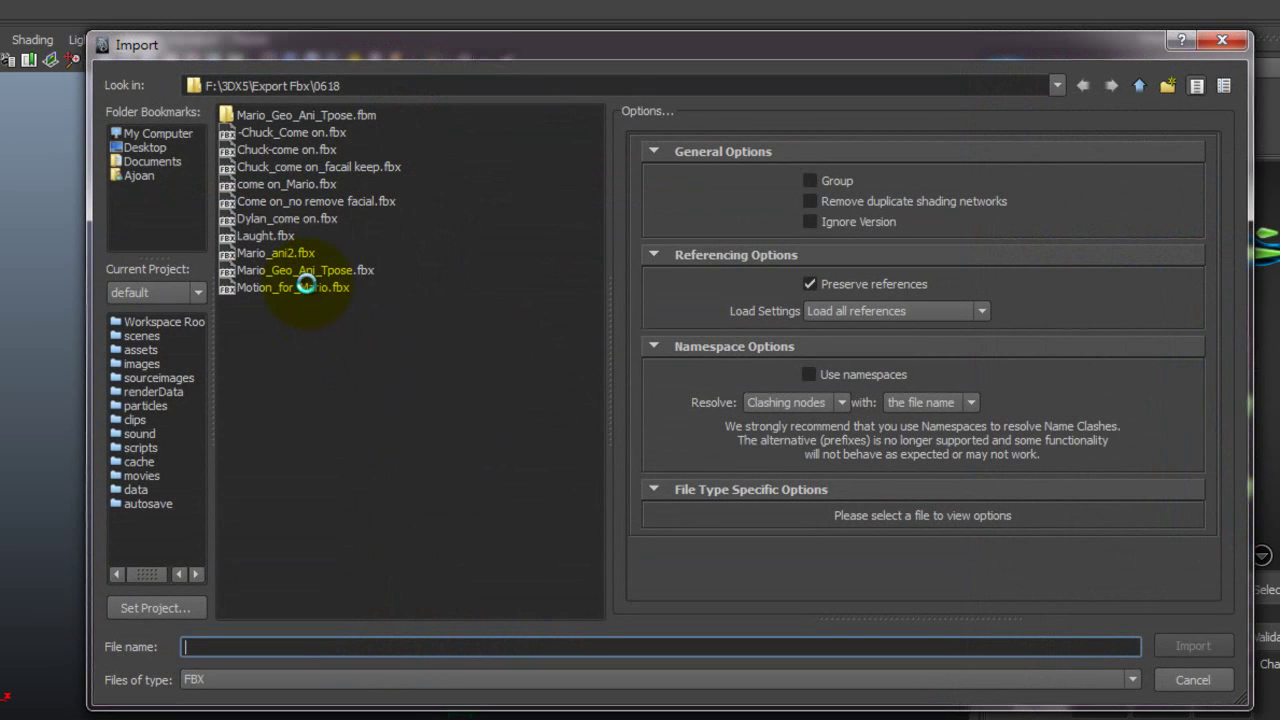
left_click(305, 286)
left_click_drag(1205, 272, 1226, 395)
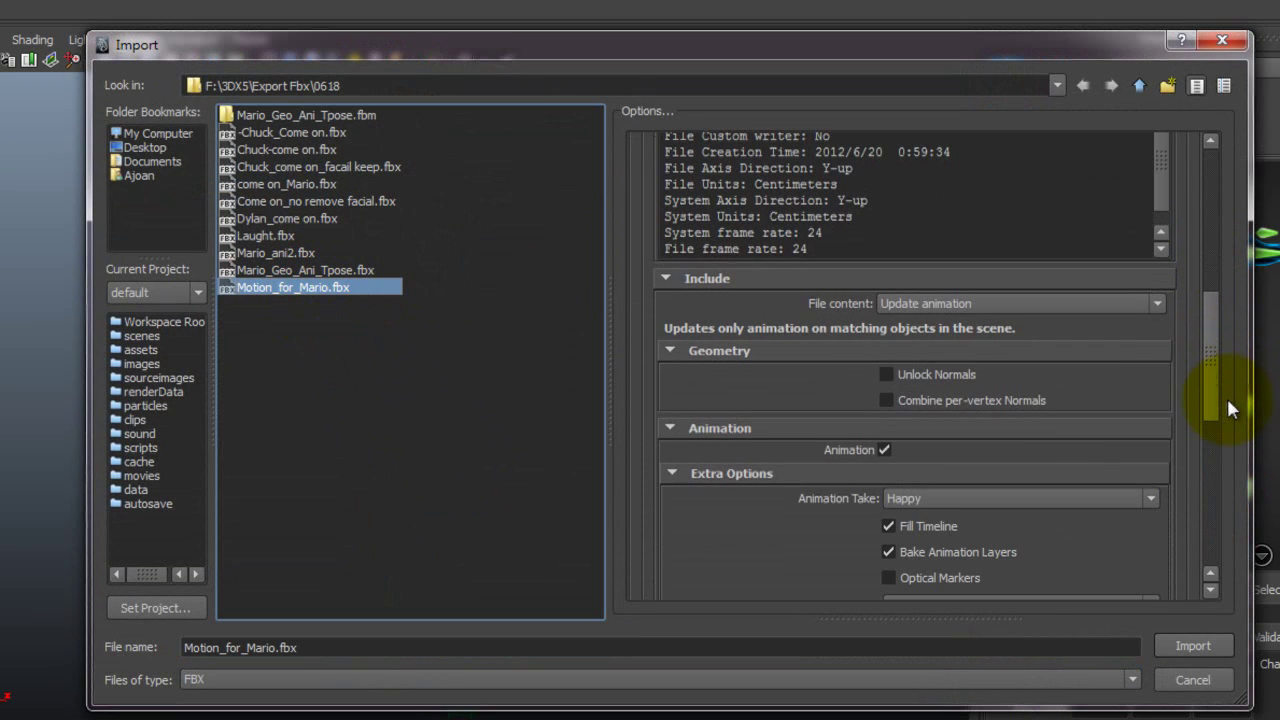
left_click(1090, 305)
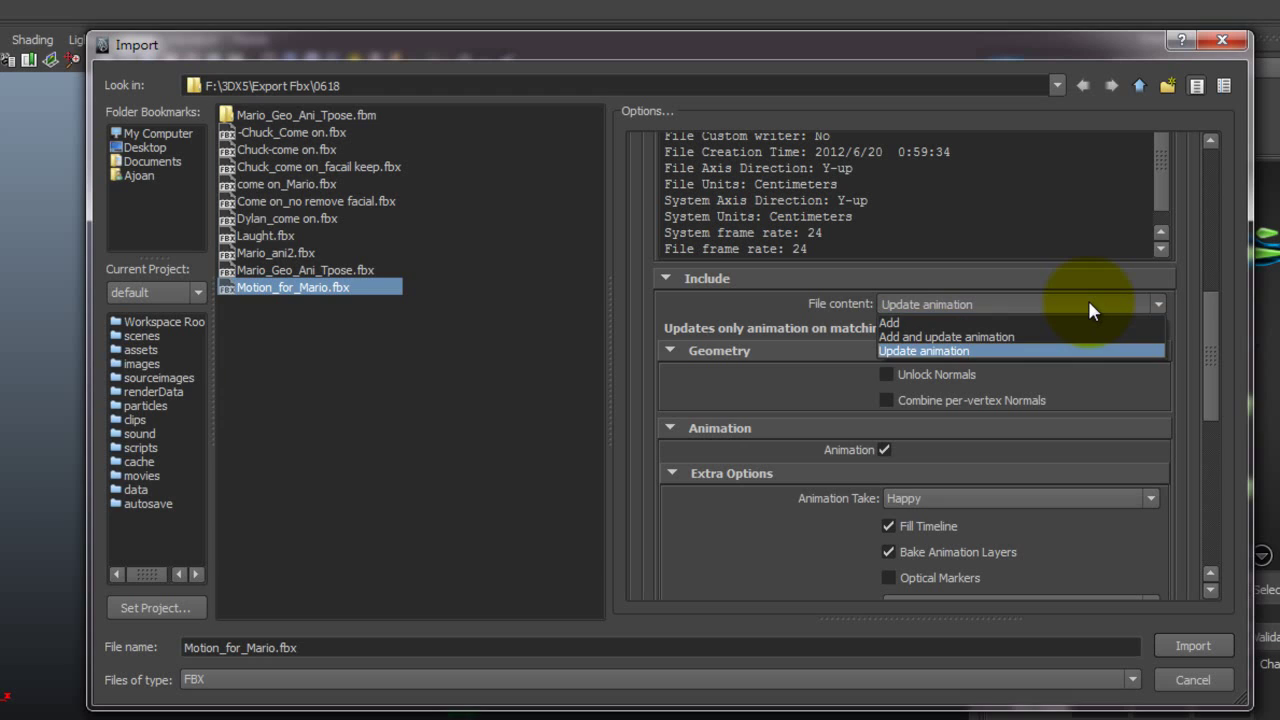
left_click(1087, 299)
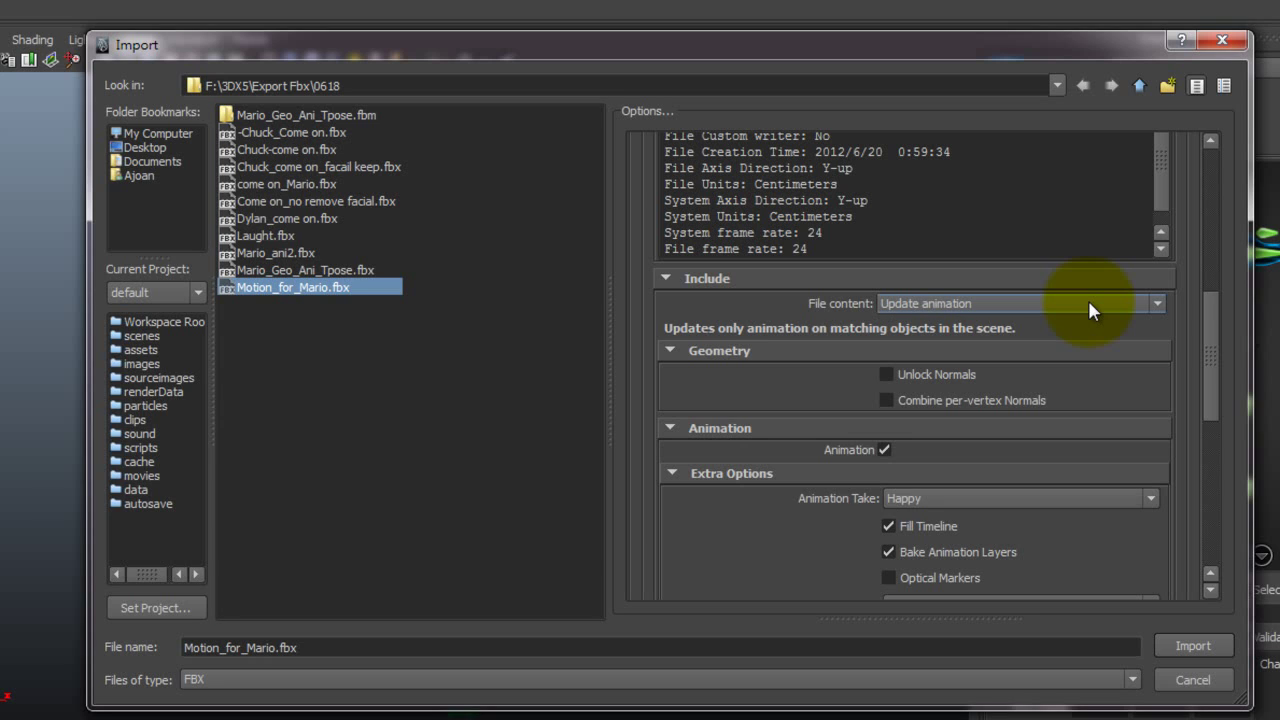
left_click(1147, 502)
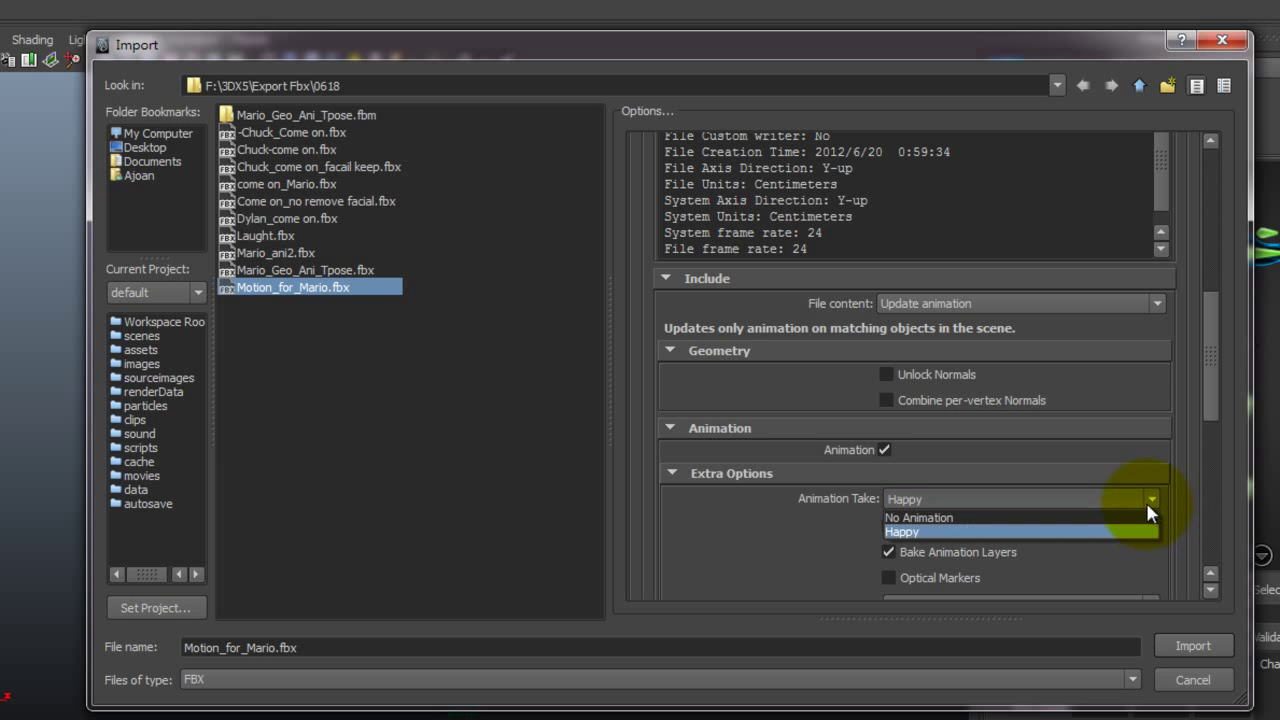
left_click(1130, 531)
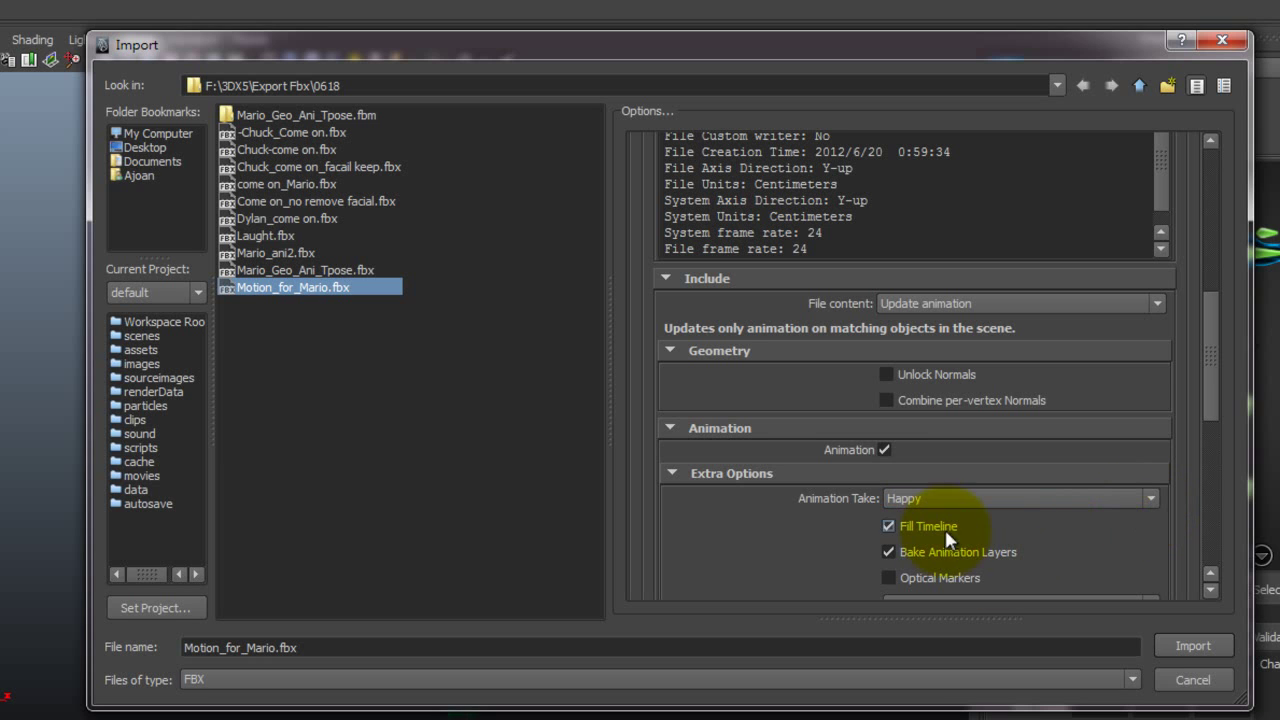
left_click(1175, 648)
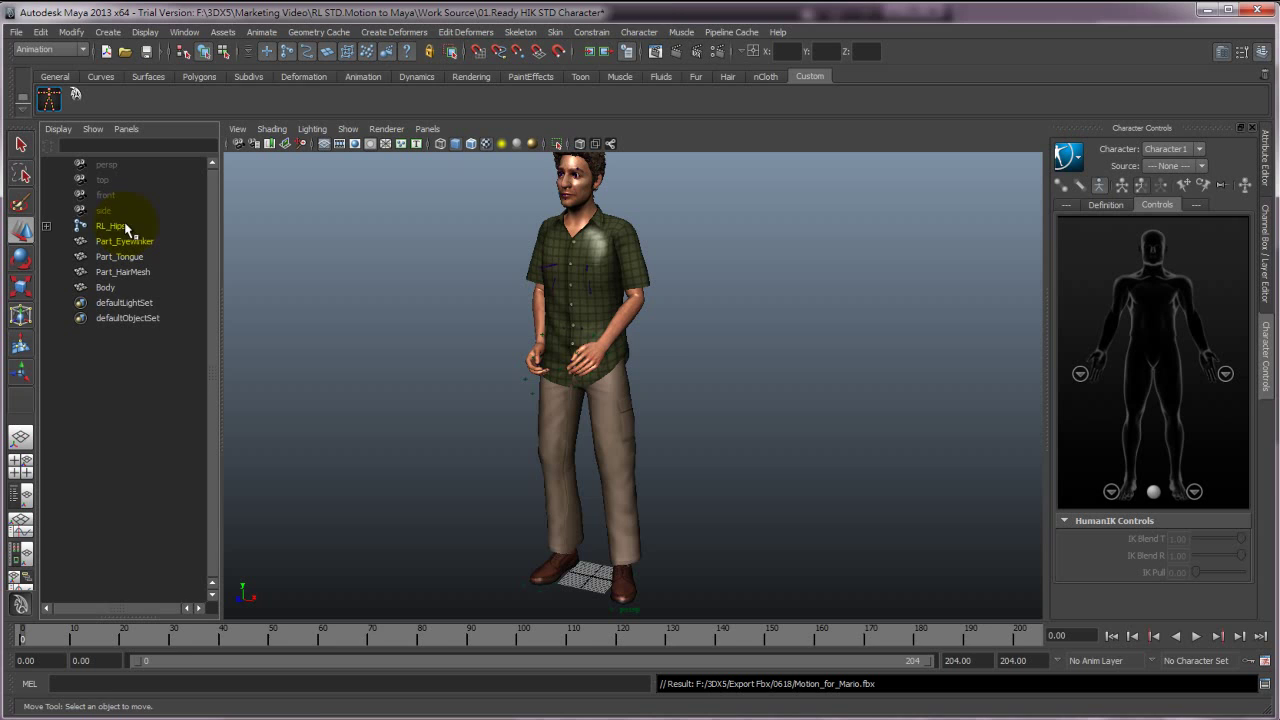
- Select RL_Hips and play the imported Happy motion, stopping at frame 171
left_click(165, 226)
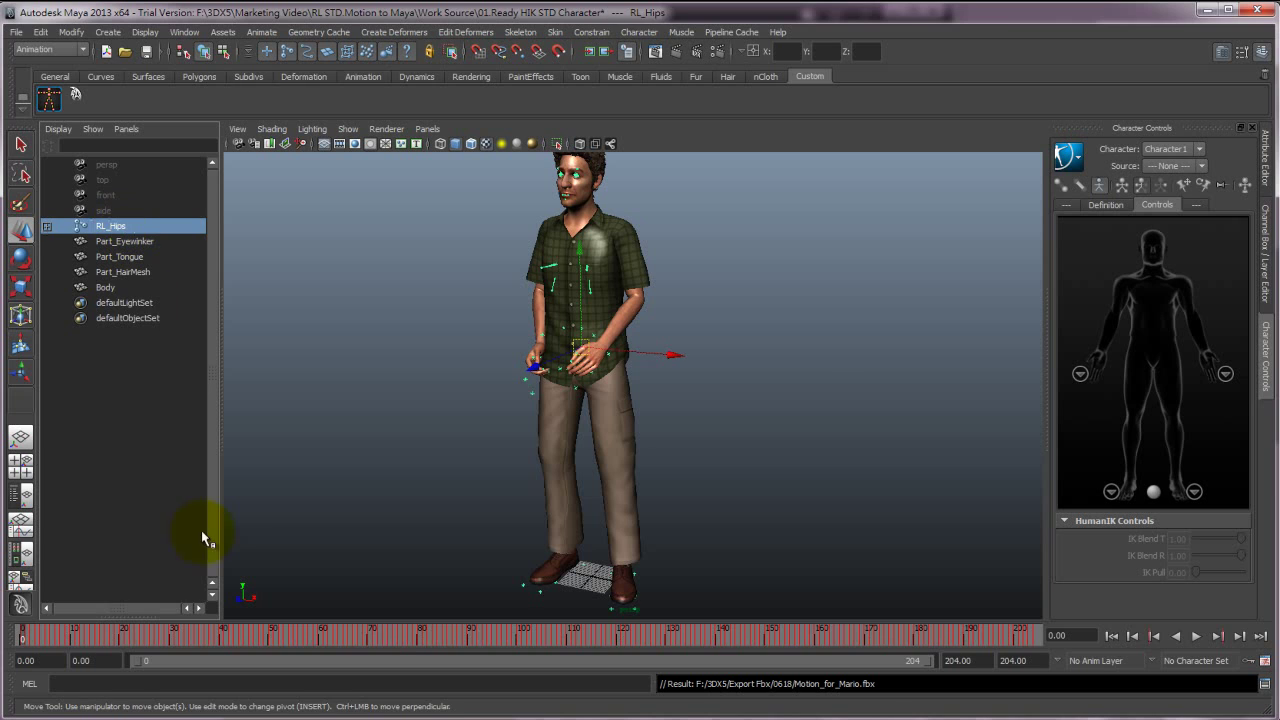
left_click(1196, 636)
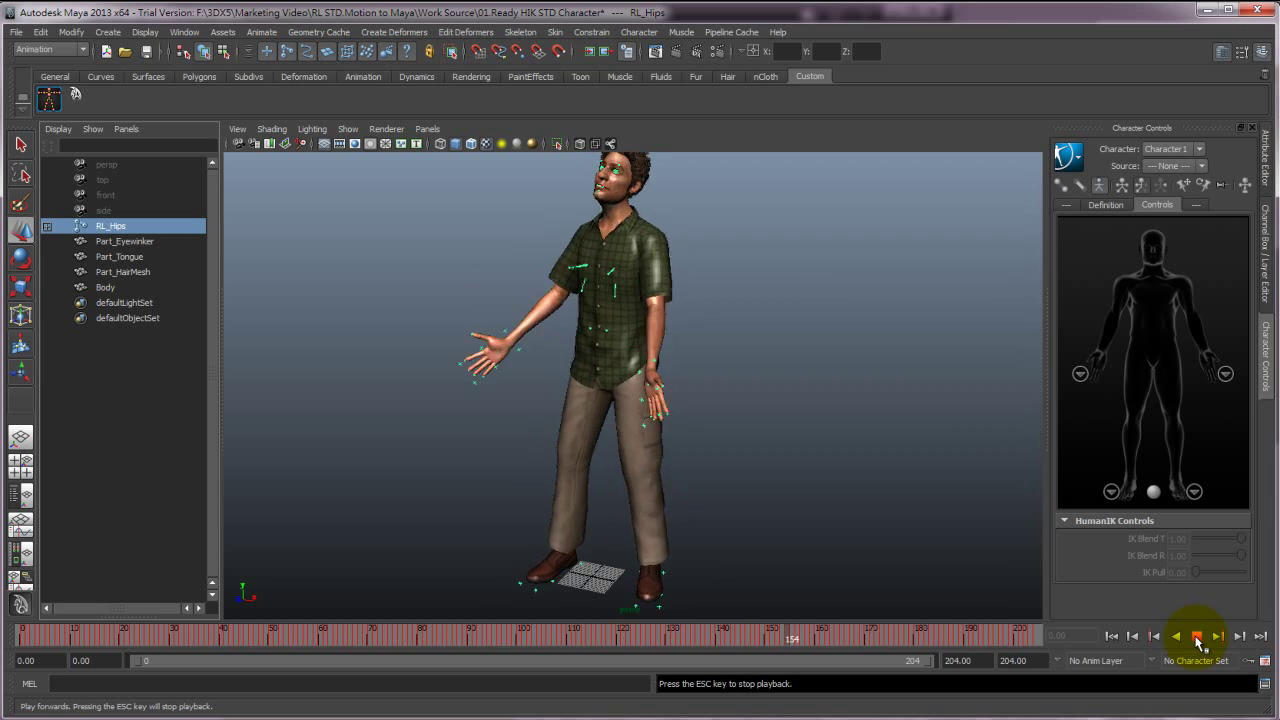
left_click(1197, 637)
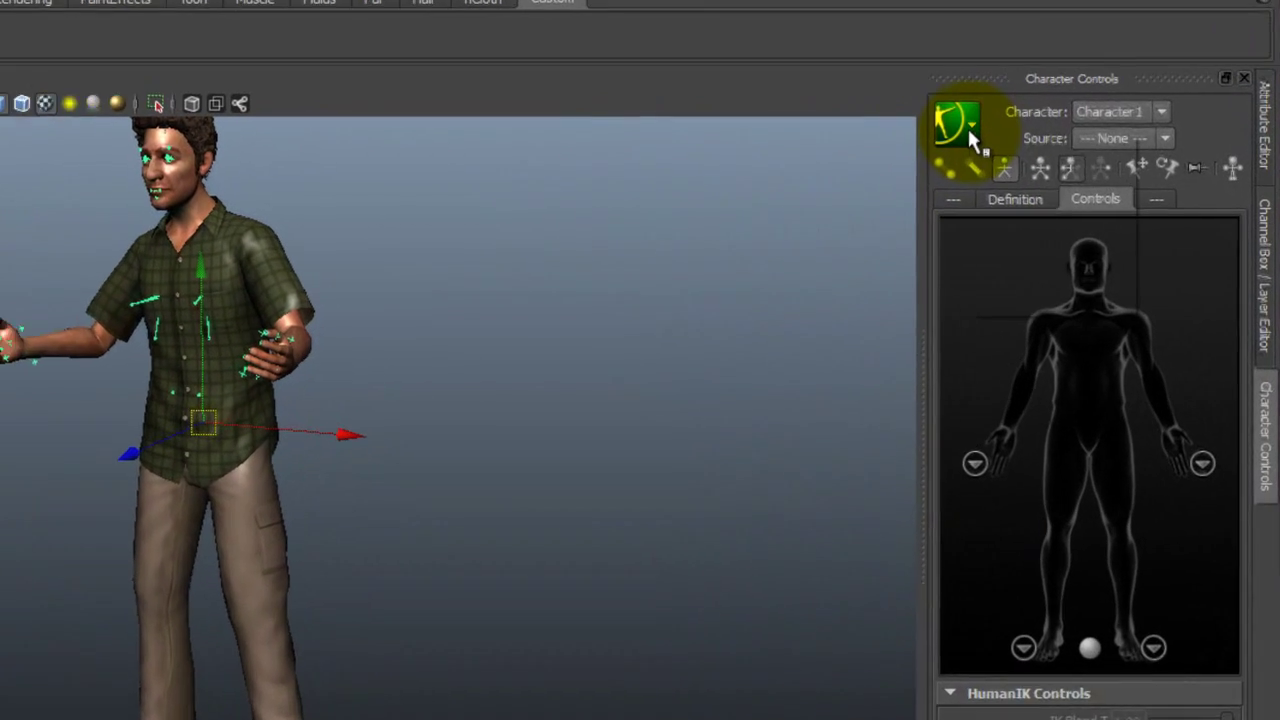
left_click(1068, 156)
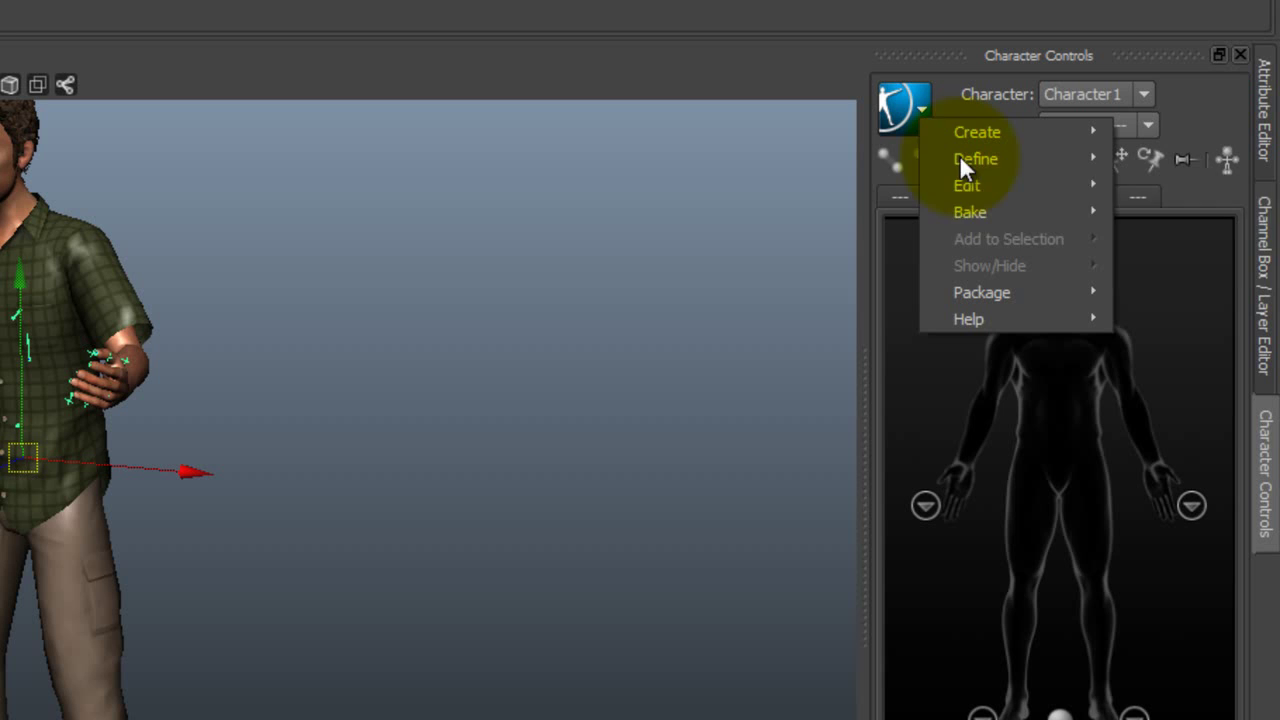
- Run HumanIK Bake To Control Rig from its option box with the default Bake Simulation settings
mouse_move(1000, 212)
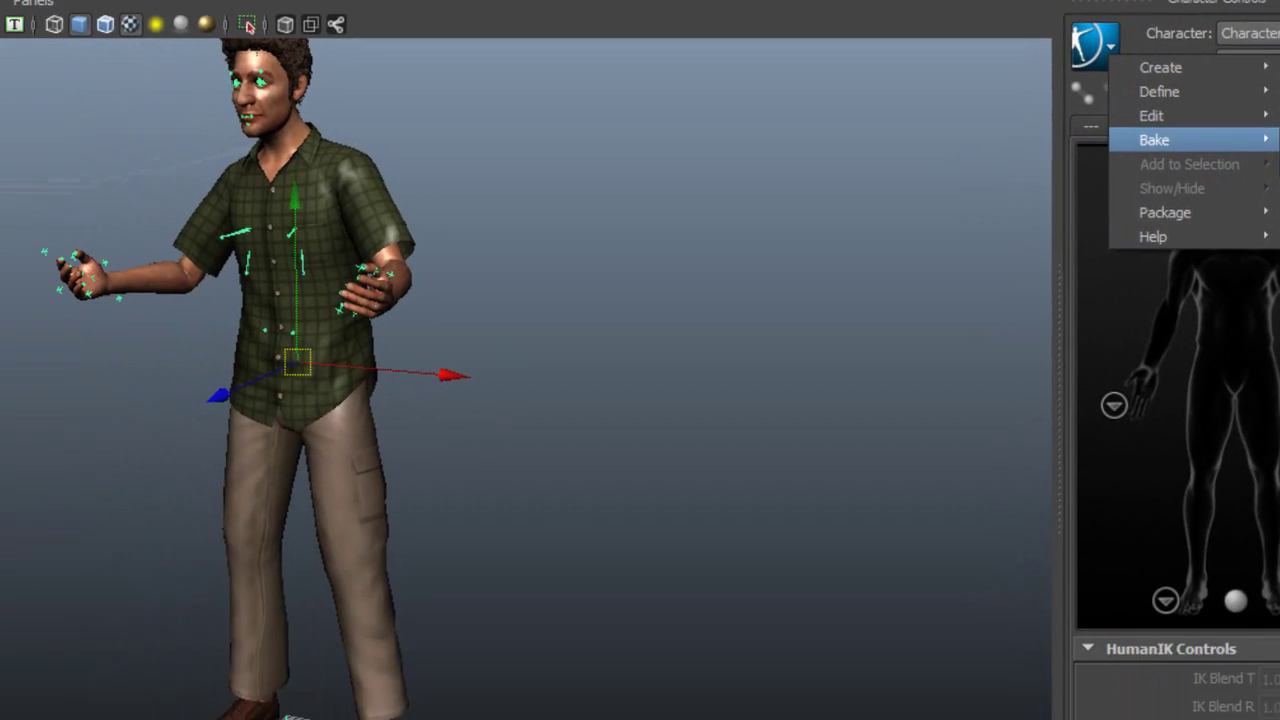
left_click(1262, 240)
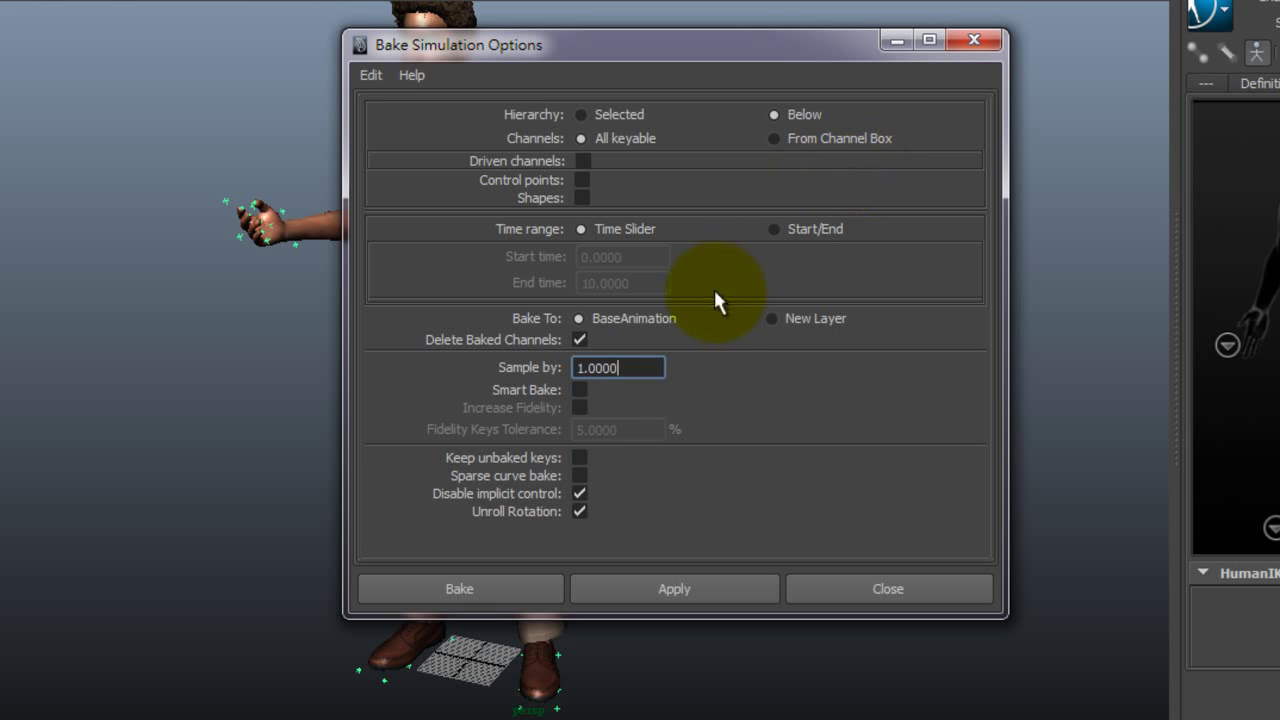
left_click(515, 598)
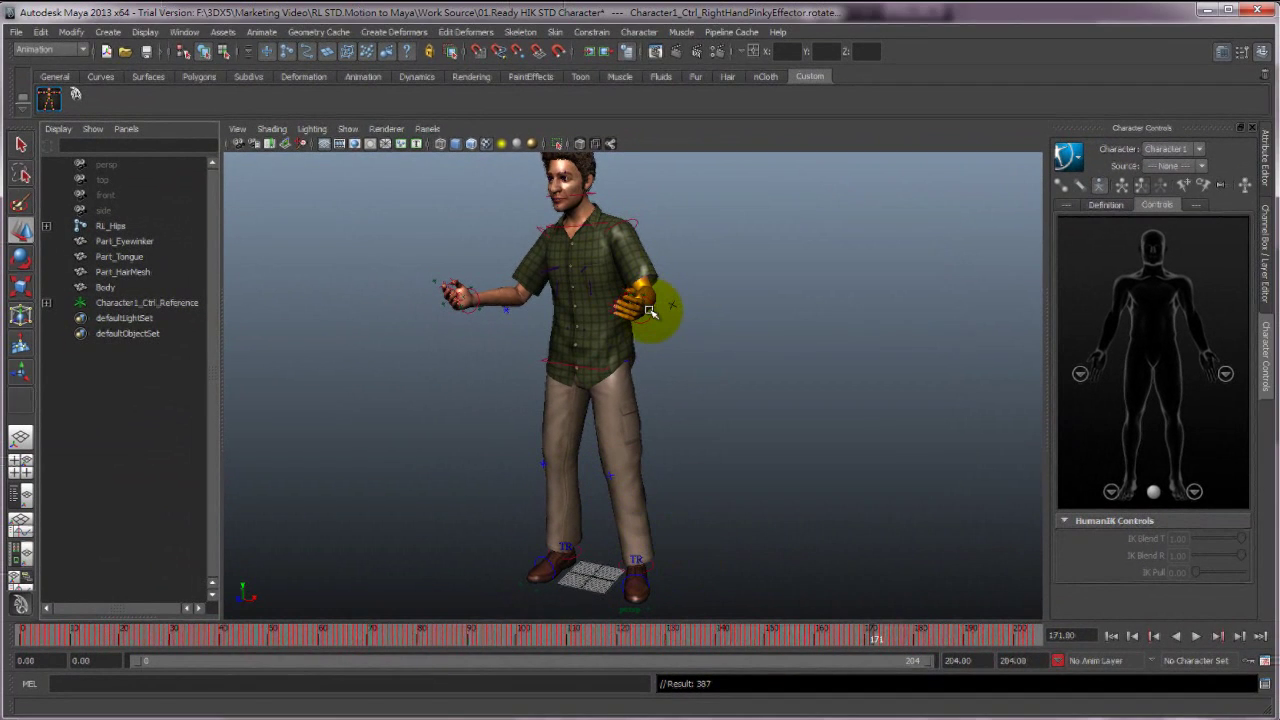
- Check the left wrist, hips and right wrist effectors, then play the baked motion and rewind to the start
left_click(645, 303)
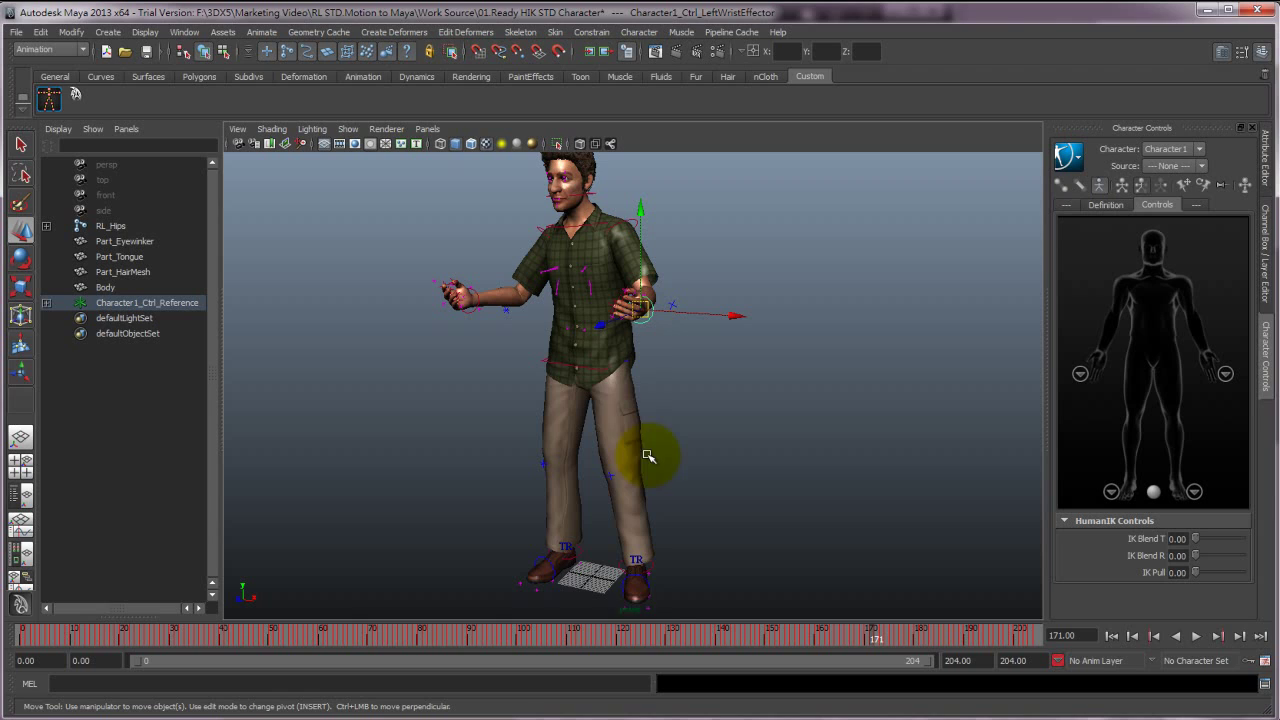
left_click(558, 362)
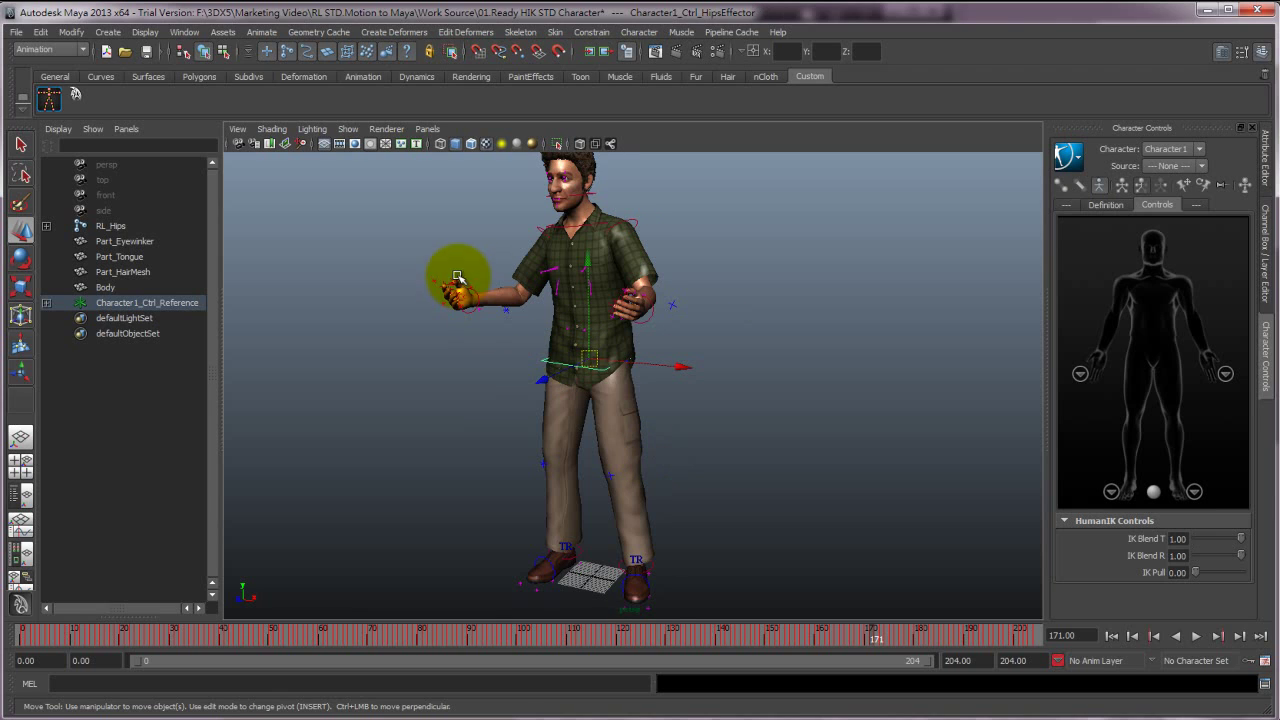
left_click(478, 312)
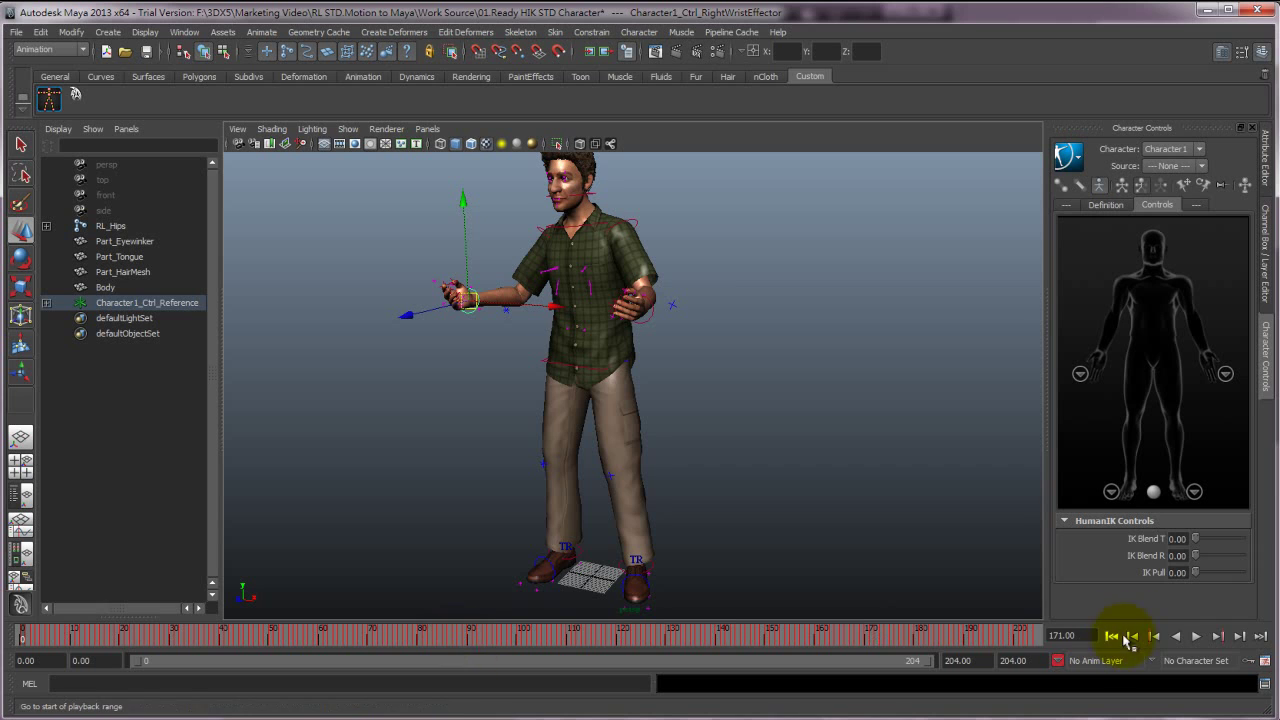
left_click(1129, 637)
left_click(1196, 636)
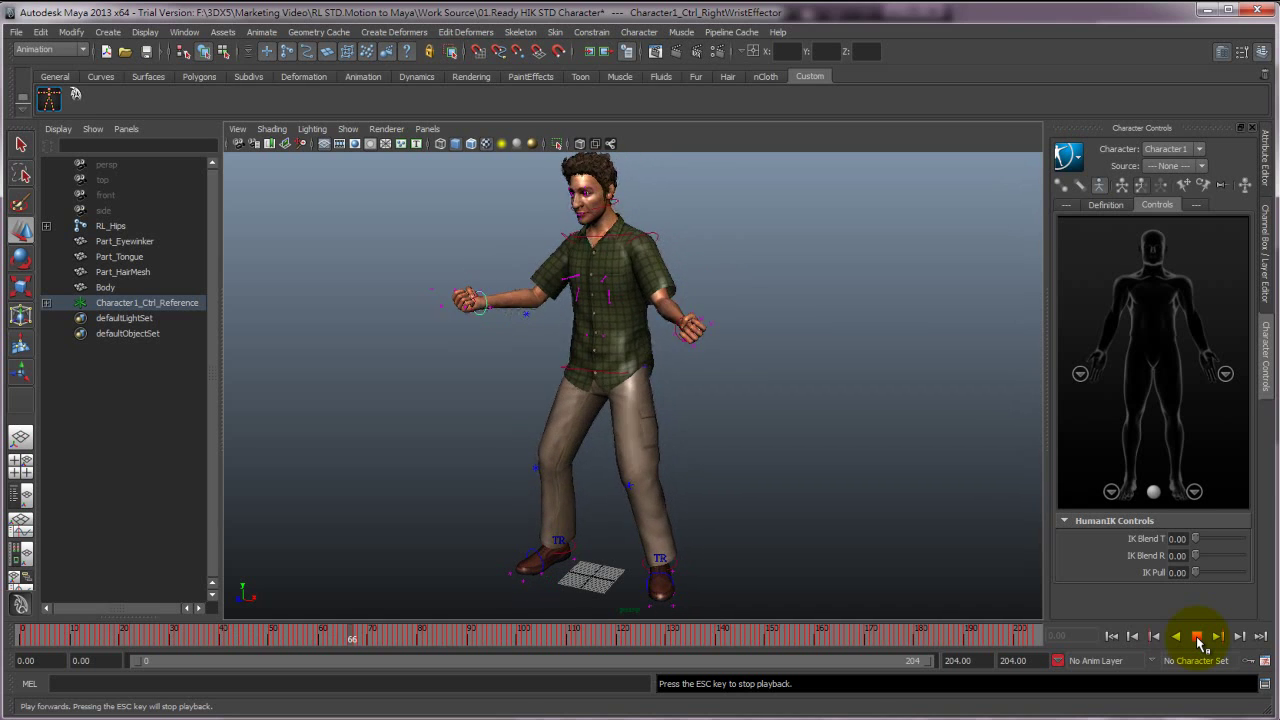
left_click(1198, 637)
left_click(1111, 637)
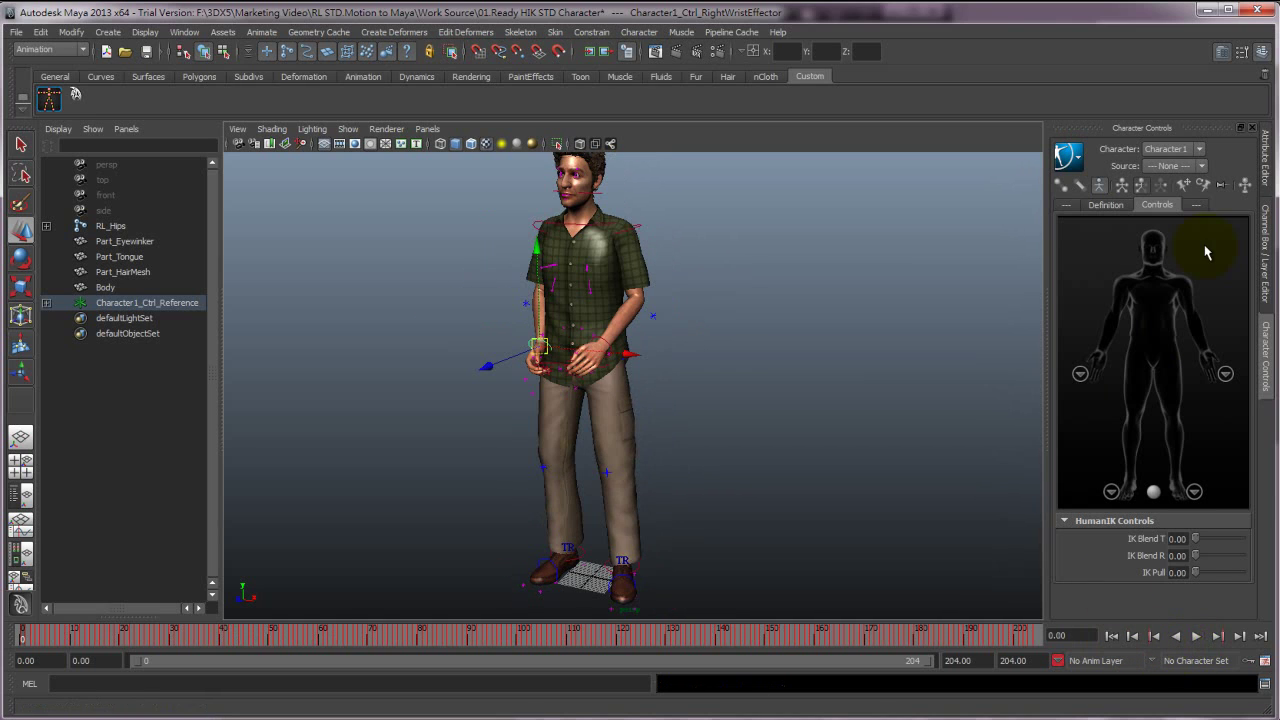
- Create an empty animation layer and rename AnimLayer1 to 'Hand'
left_click(757, 349)
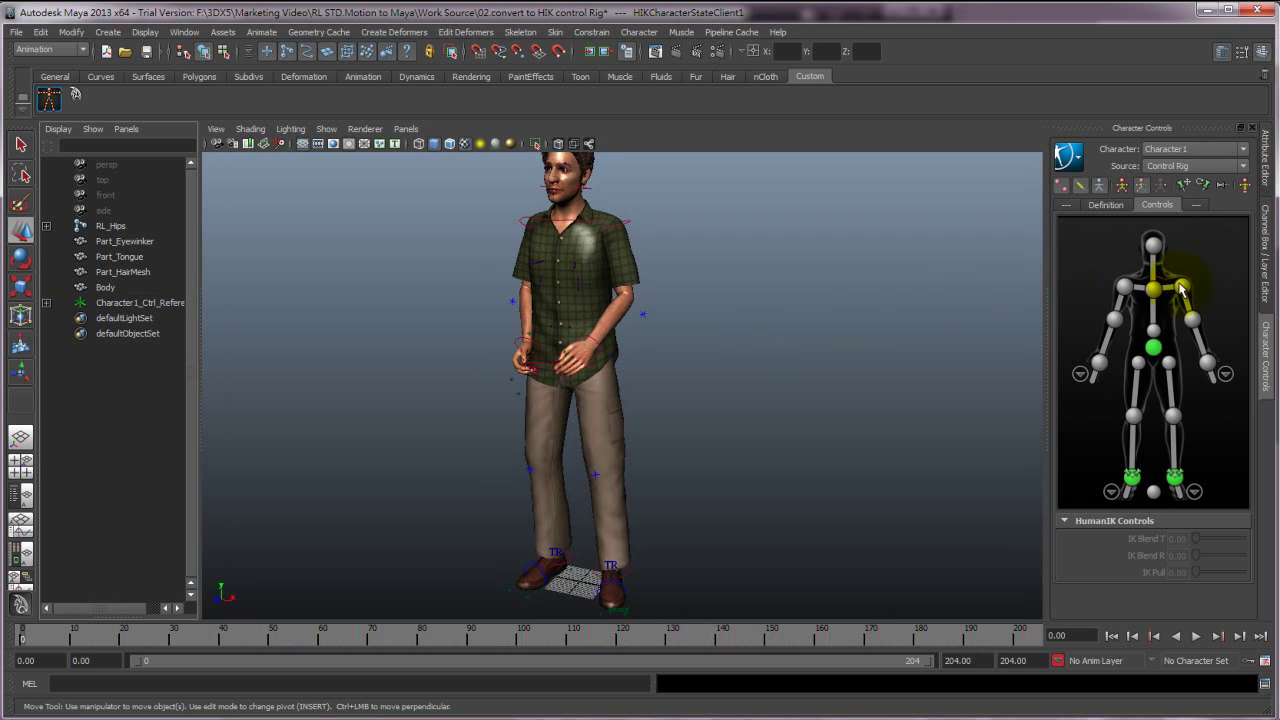
left_click(1266, 245)
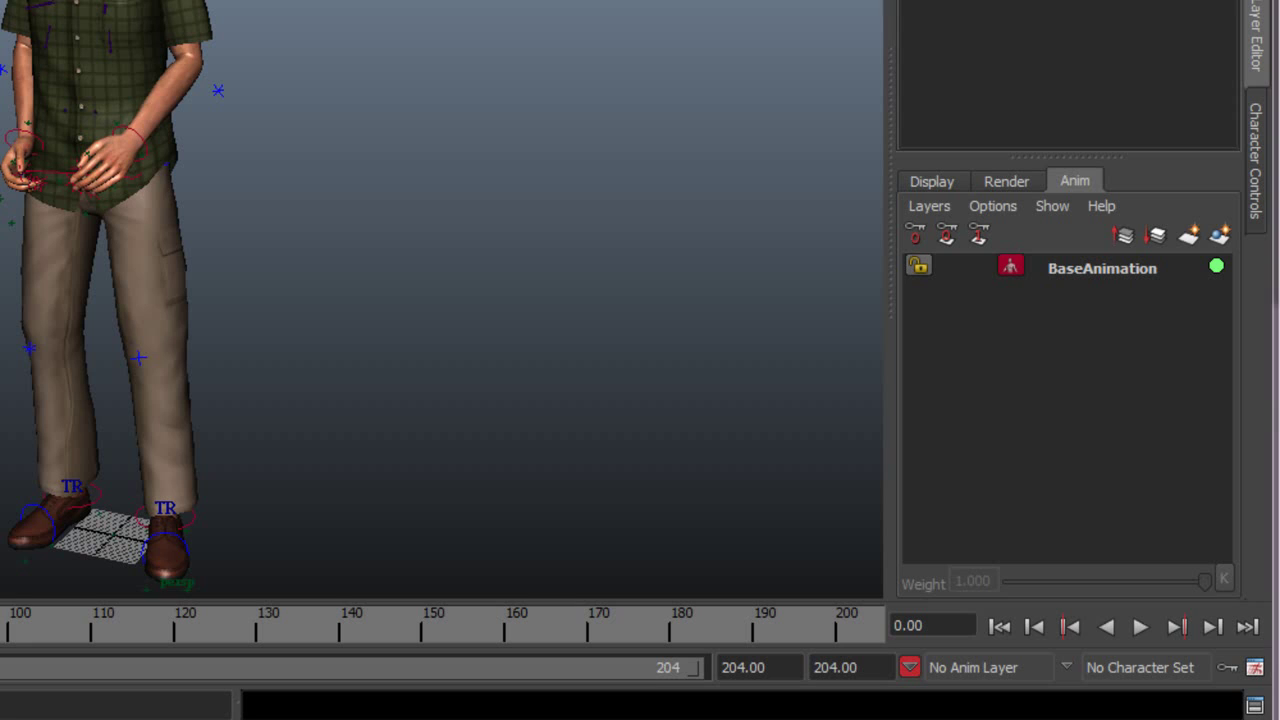
left_click(1189, 238)
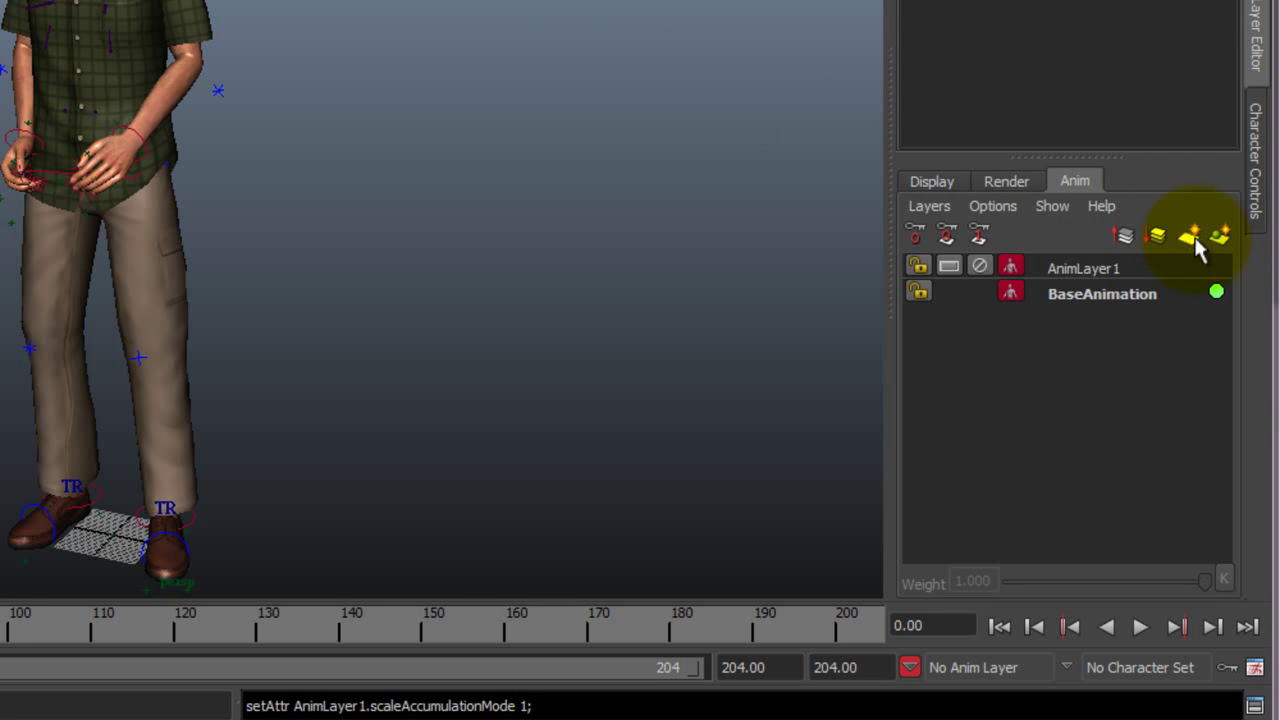
left_click(1140, 268)
double_click(1140, 268)
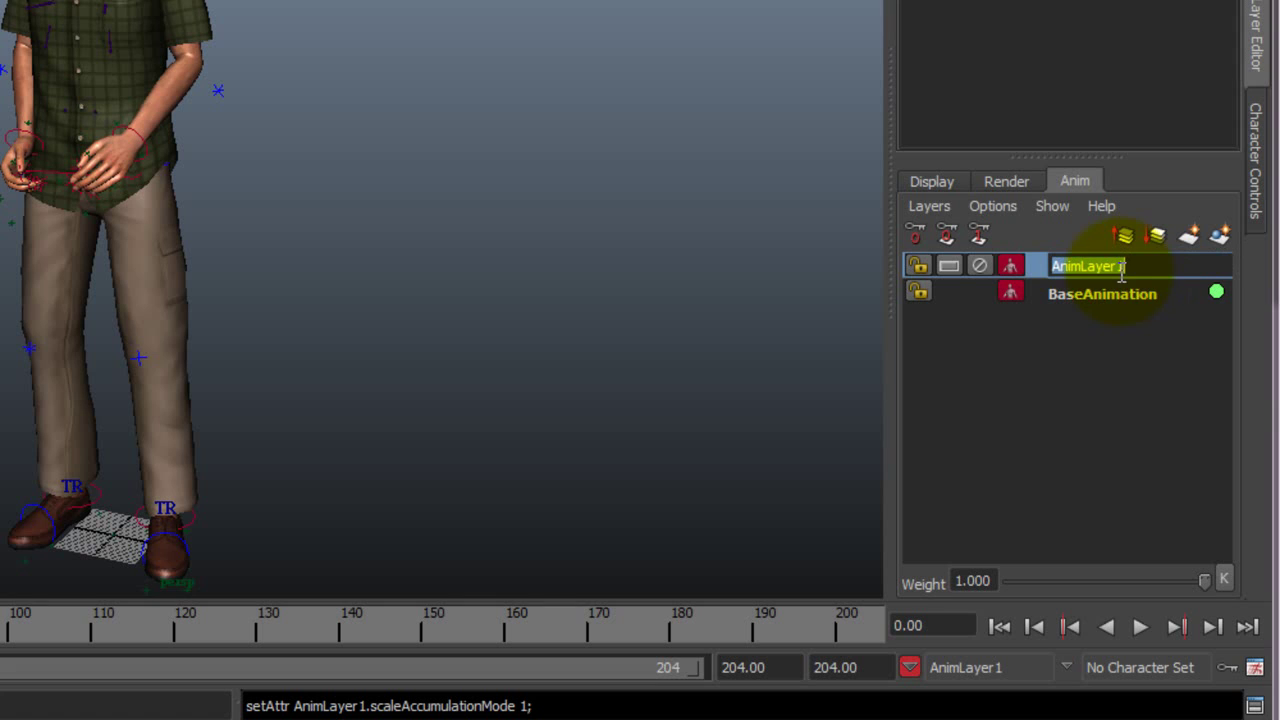
type("Hand")
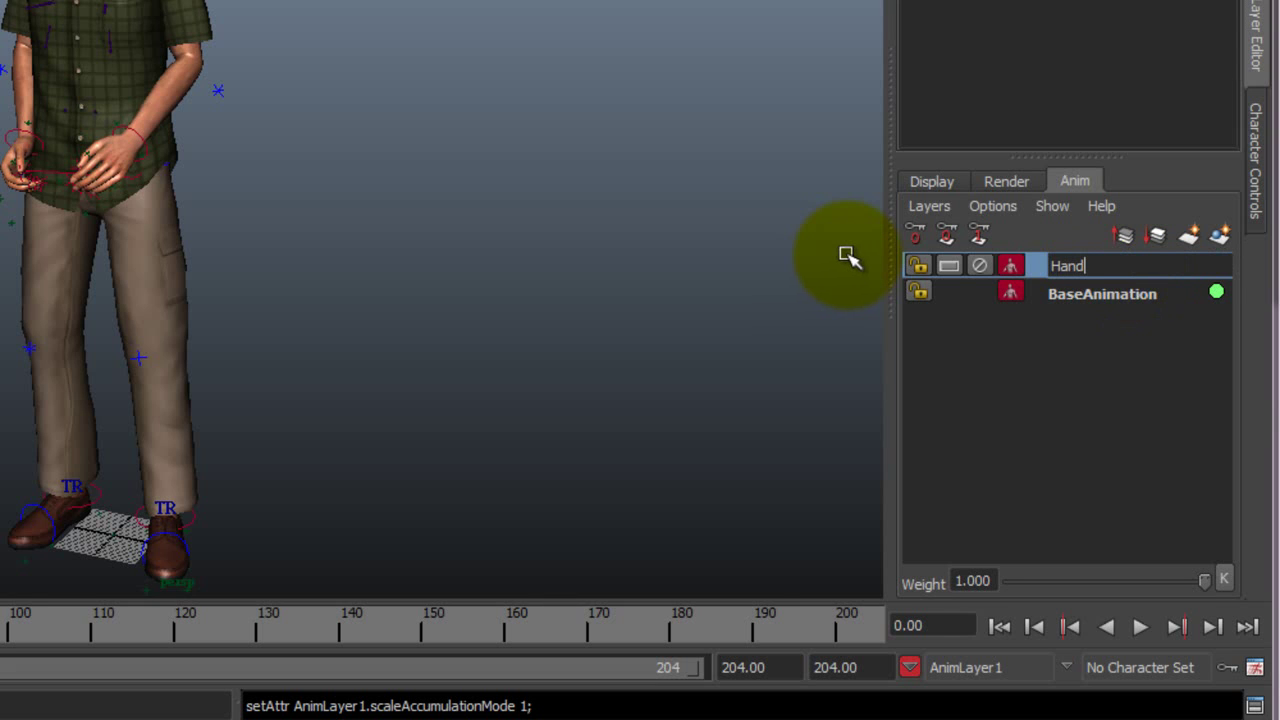
key("Return")
- Select the wrist effectors and add Character1's control rig to the Hand animation layer
left_click(131, 136)
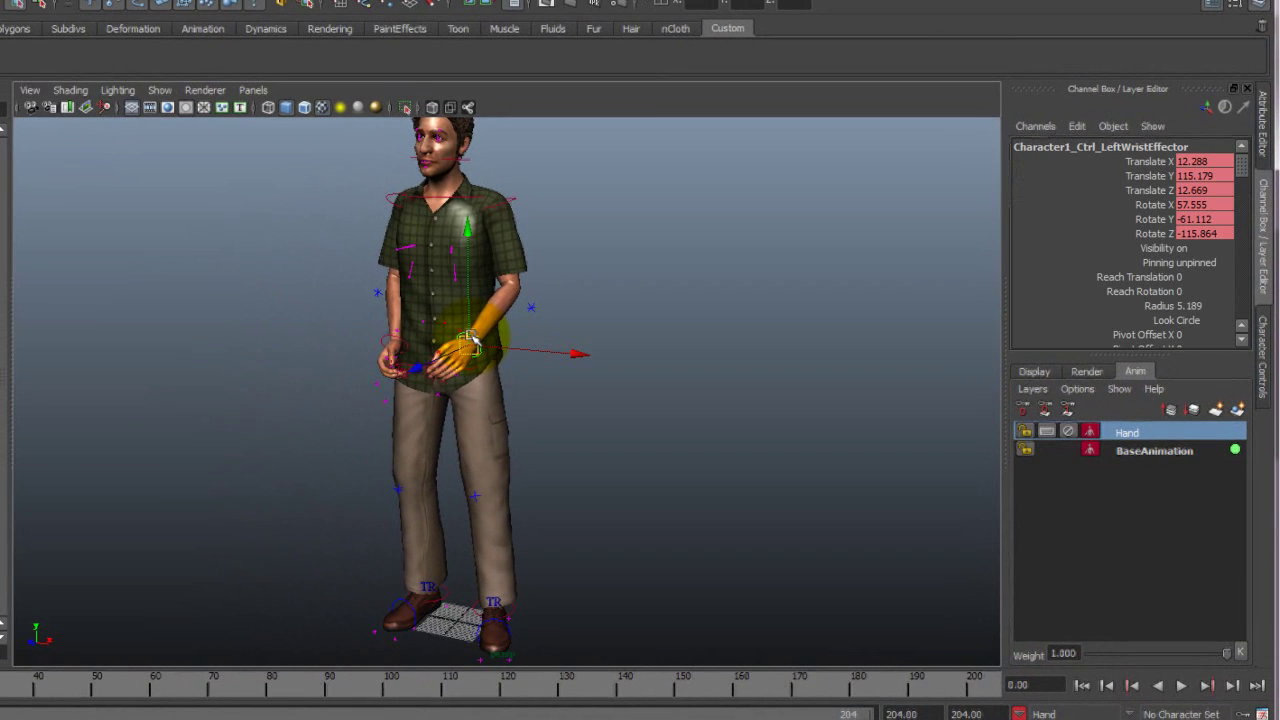
left_click(411, 346)
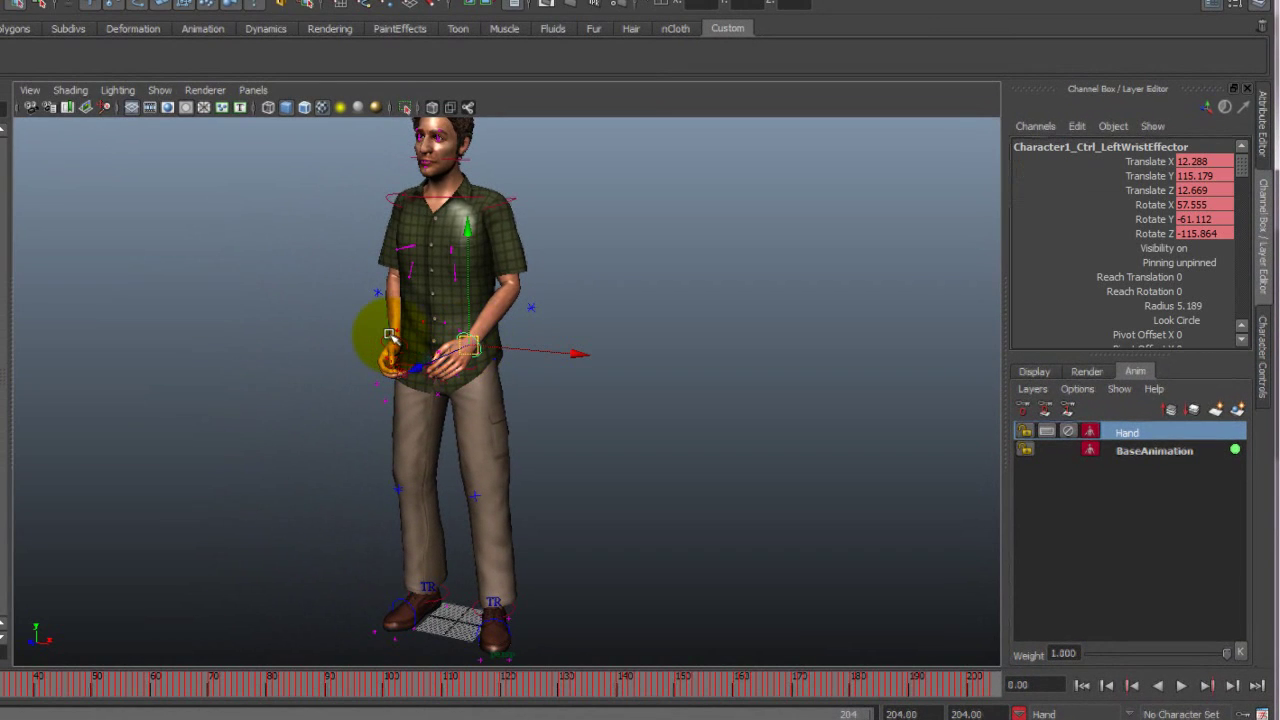
left_click(387, 337)
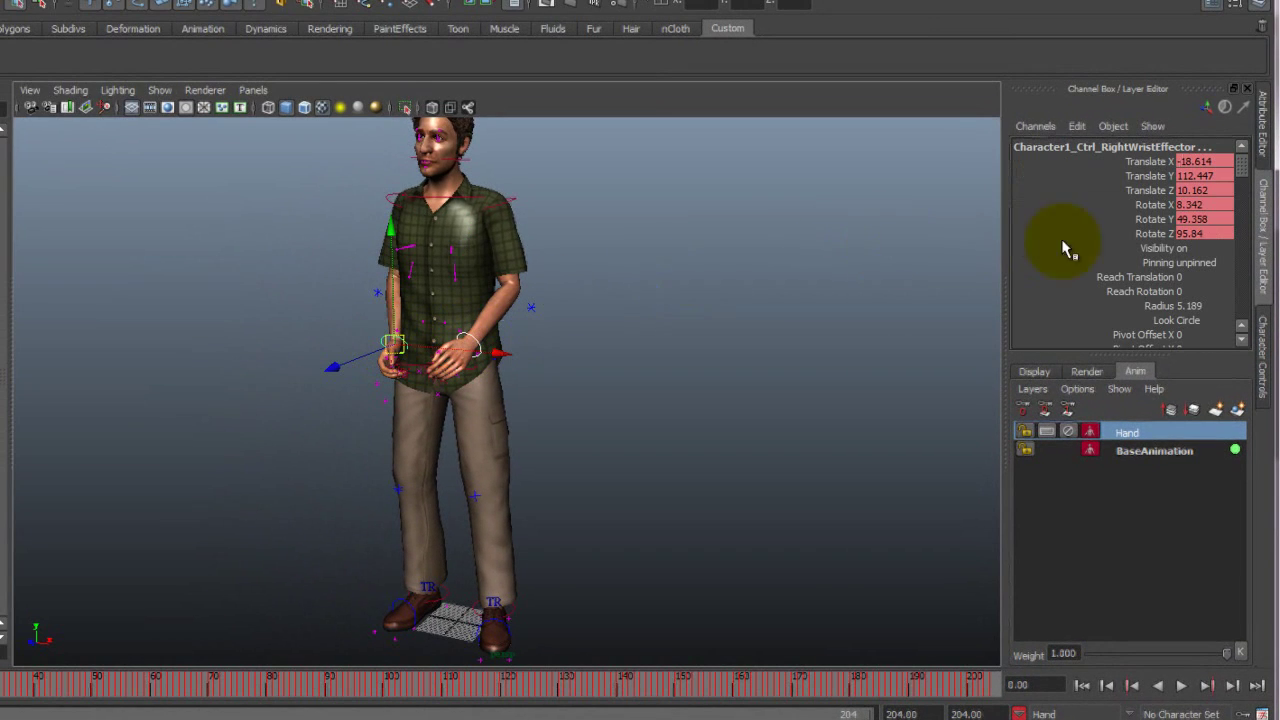
left_click(1263, 333)
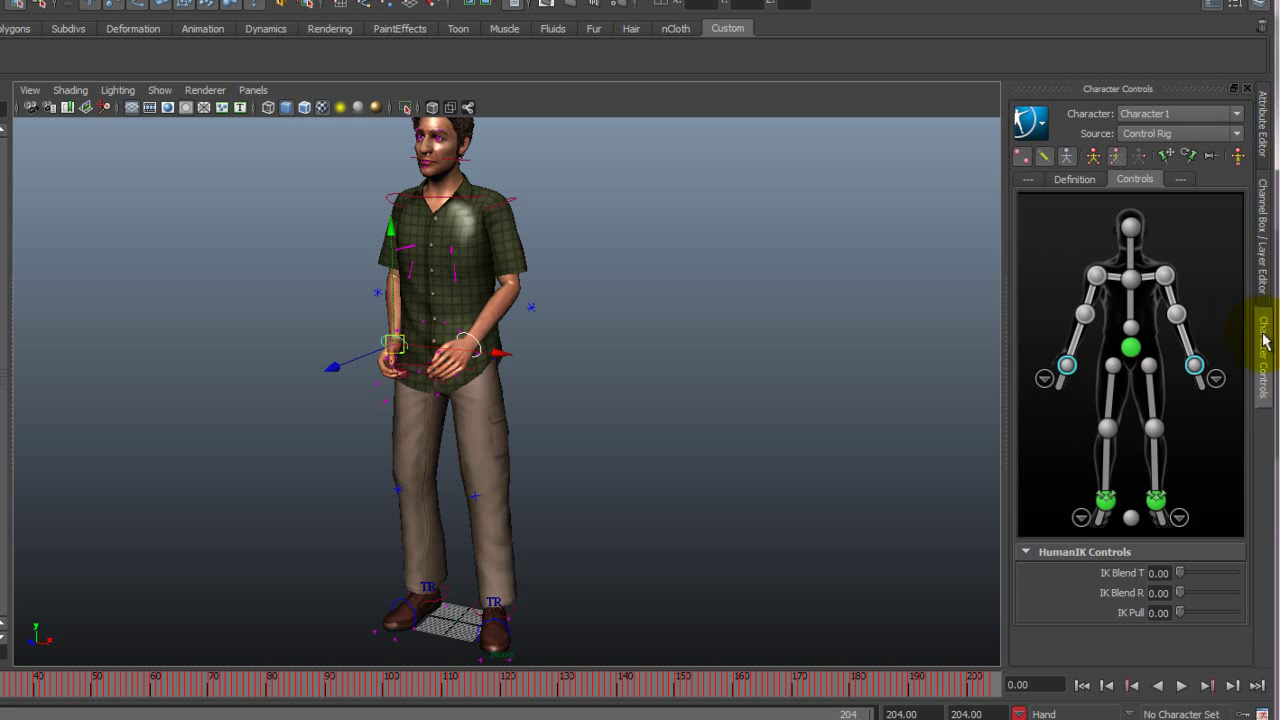
left_click(1028, 120)
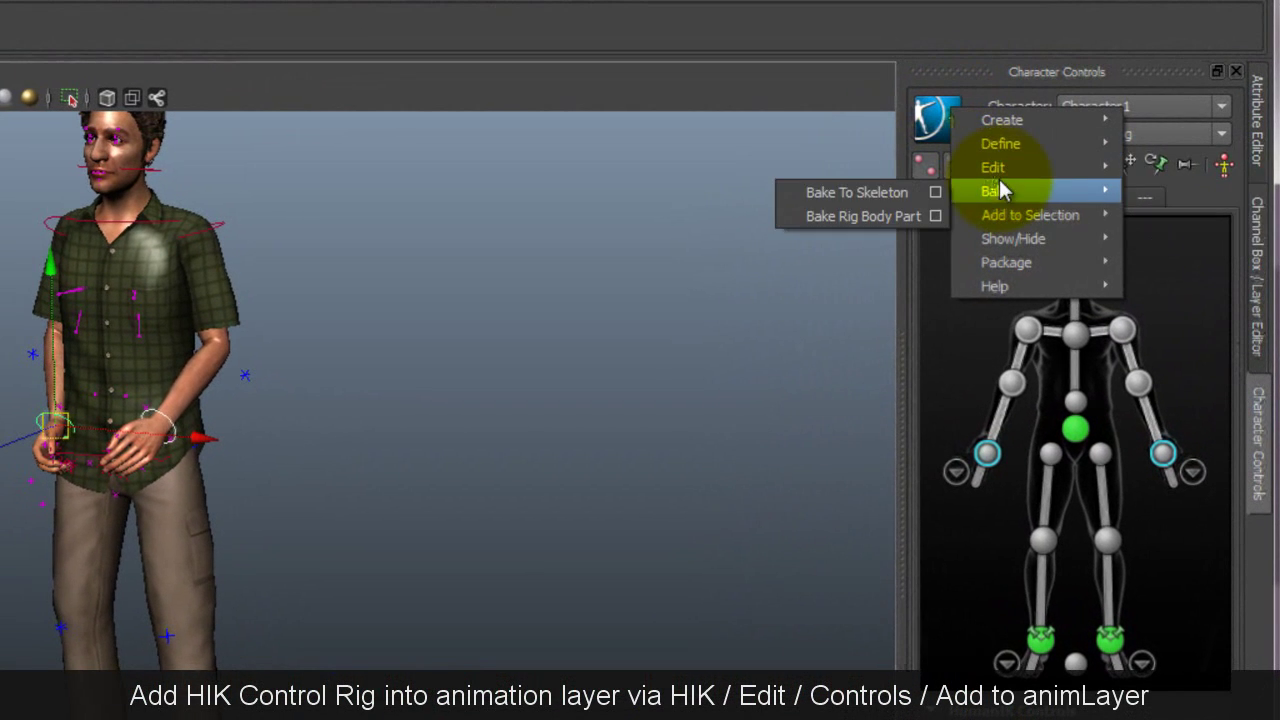
mouse_move(1020, 166)
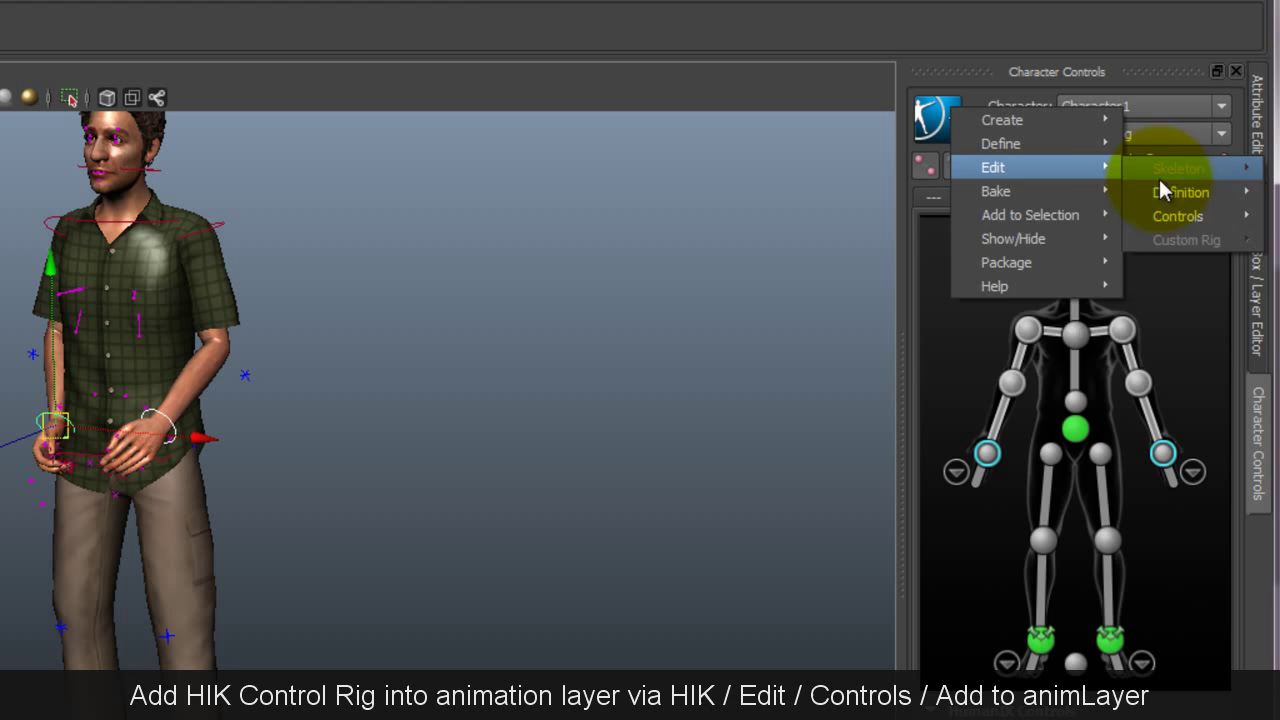
mouse_move(1184, 218)
mouse_move(1055, 220)
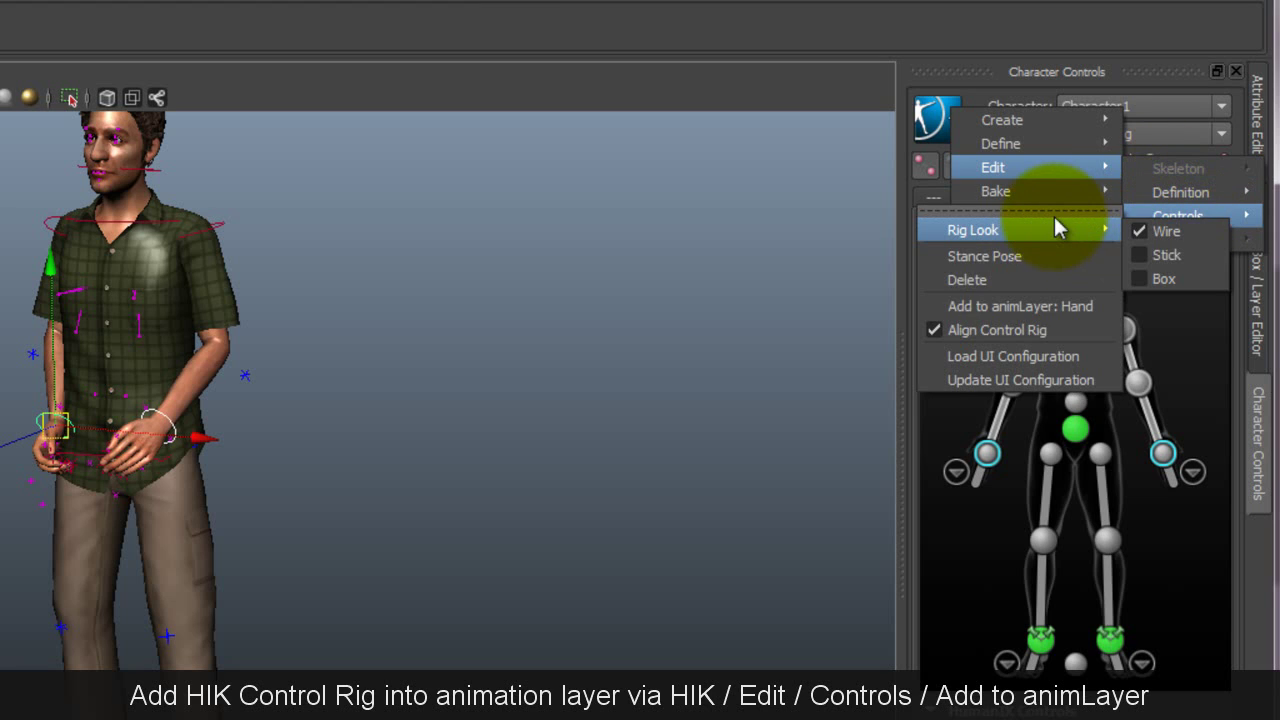
left_click(1019, 308)
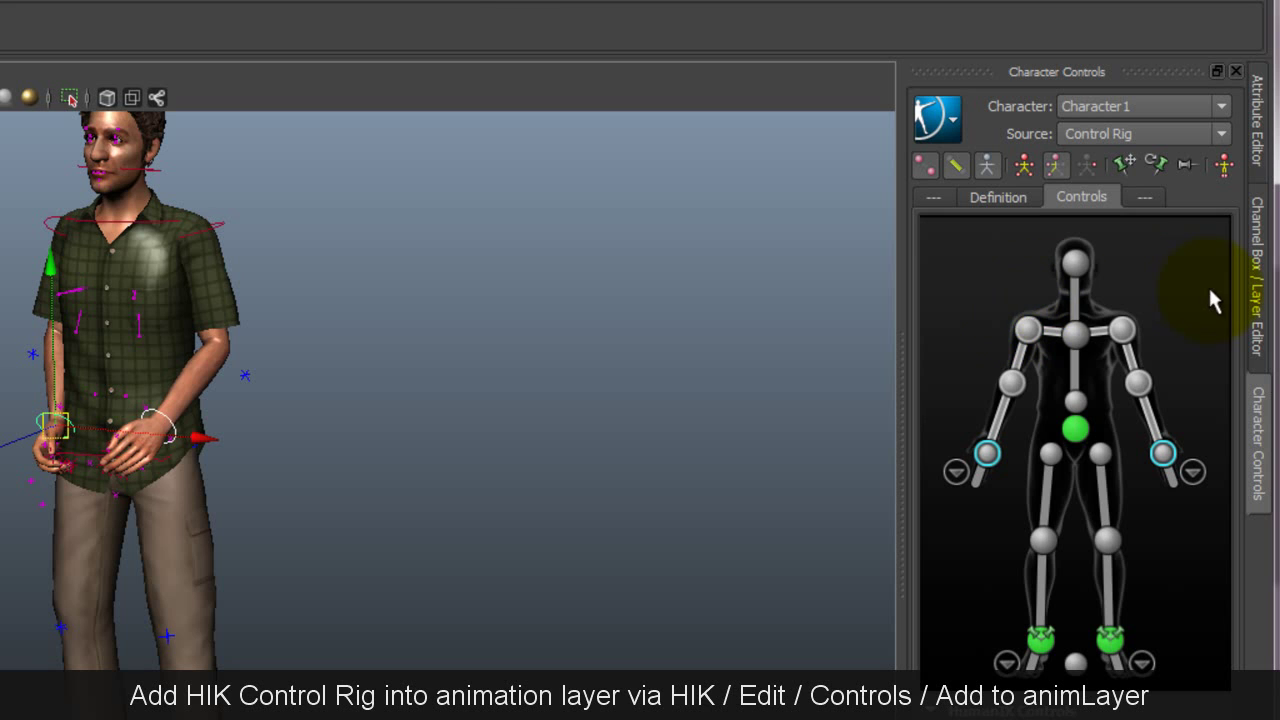
left_click(1252, 305)
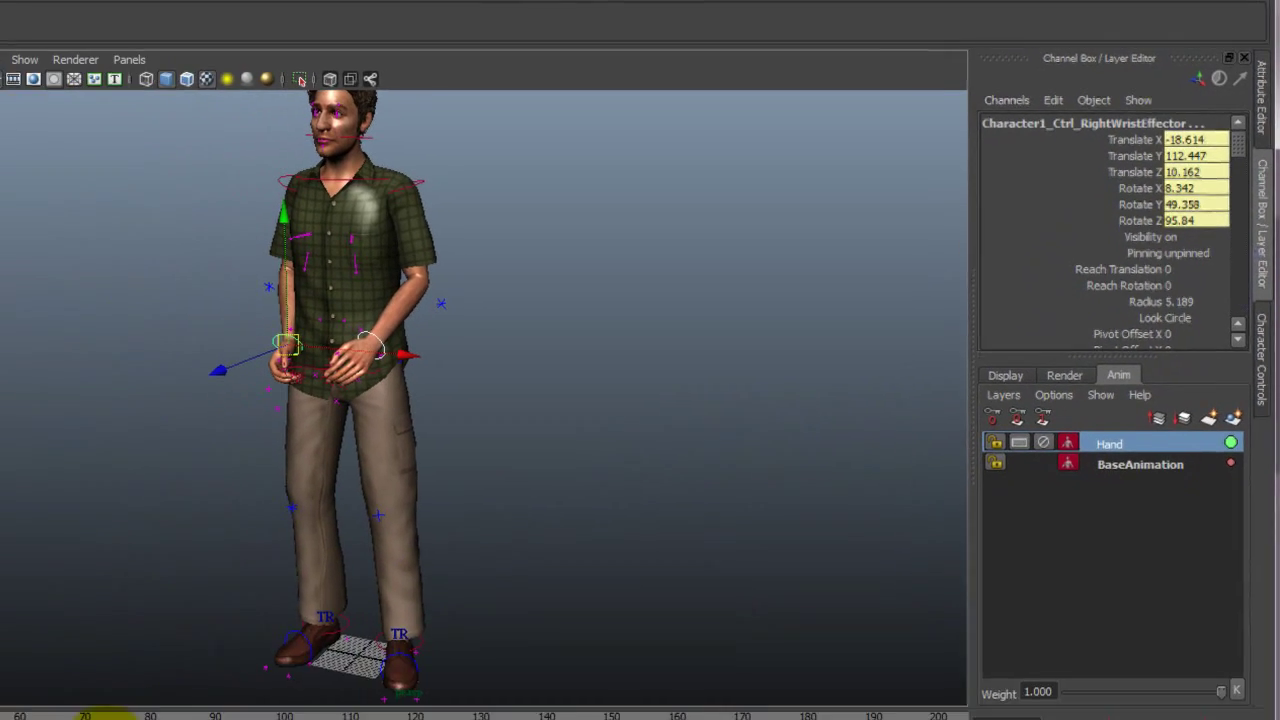
- Play to frame 61 and toggle the active layer between BaseAnimation and Hand
key("alt+v")
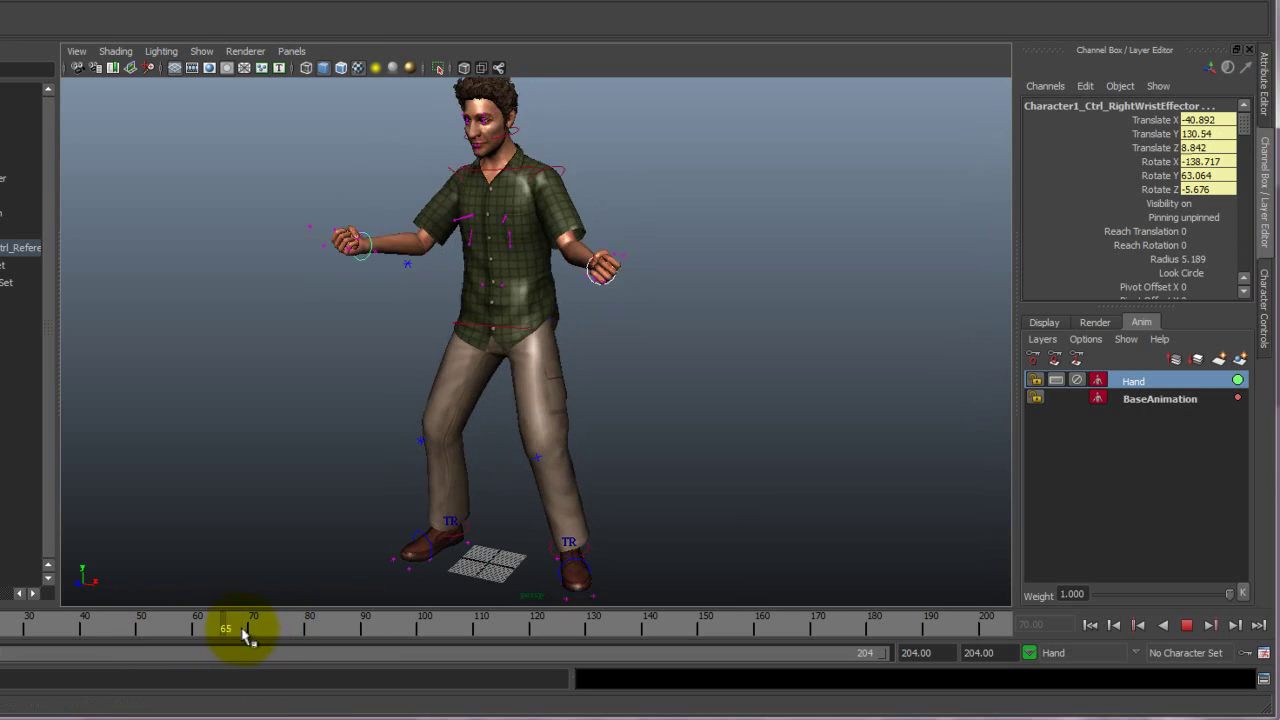
key("alt+v")
left_click(1200, 399)
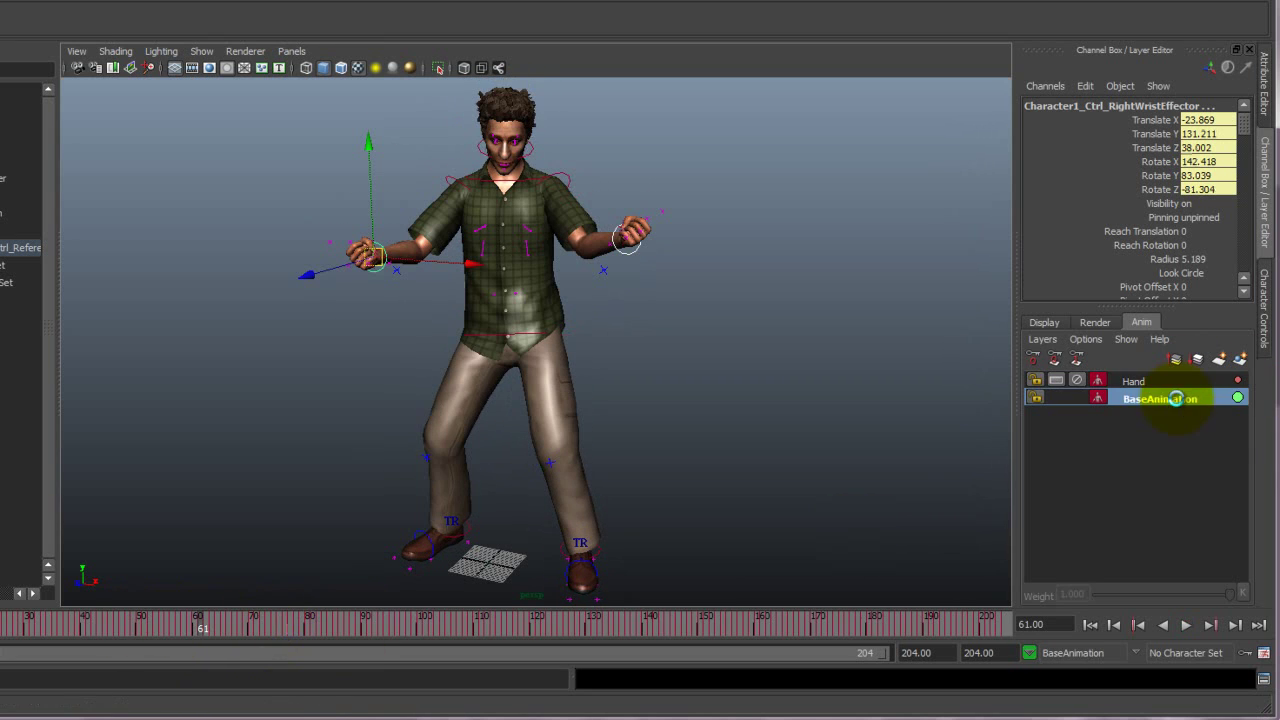
left_click(1133, 381)
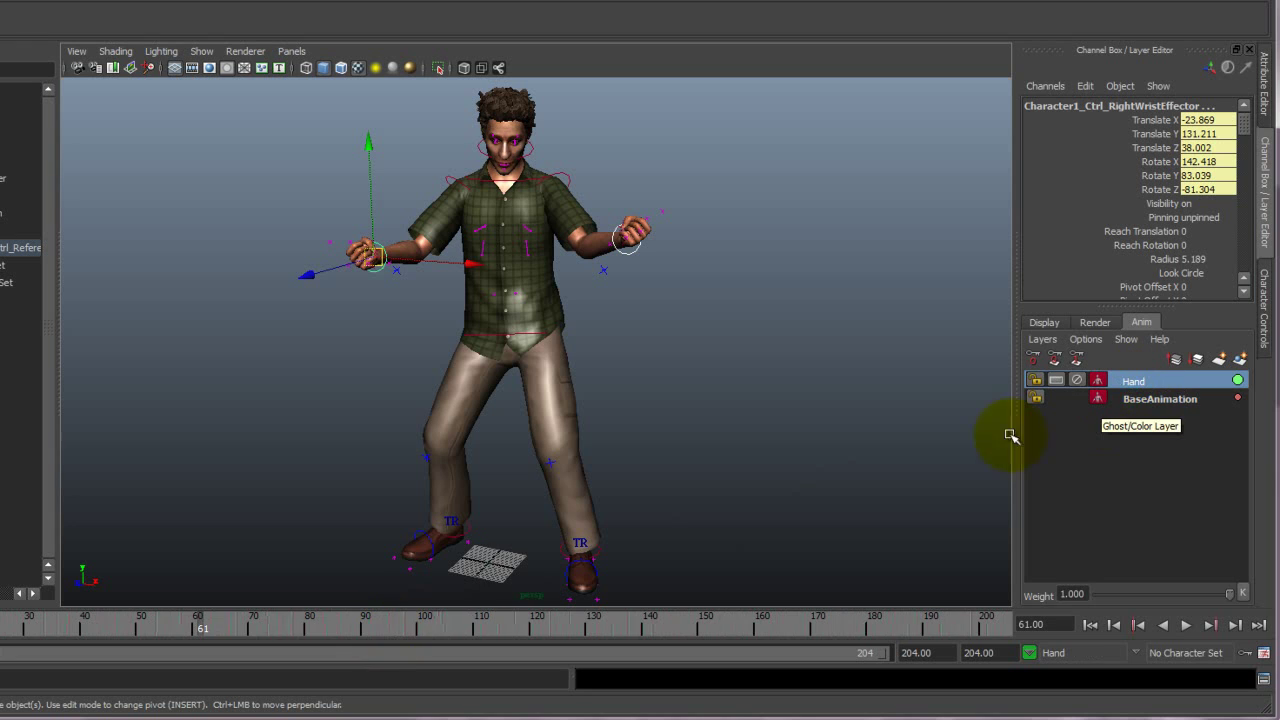
- Raise the right wrist effector along Y at frame 80 on the Hand layer and play the result
key("alt+v")
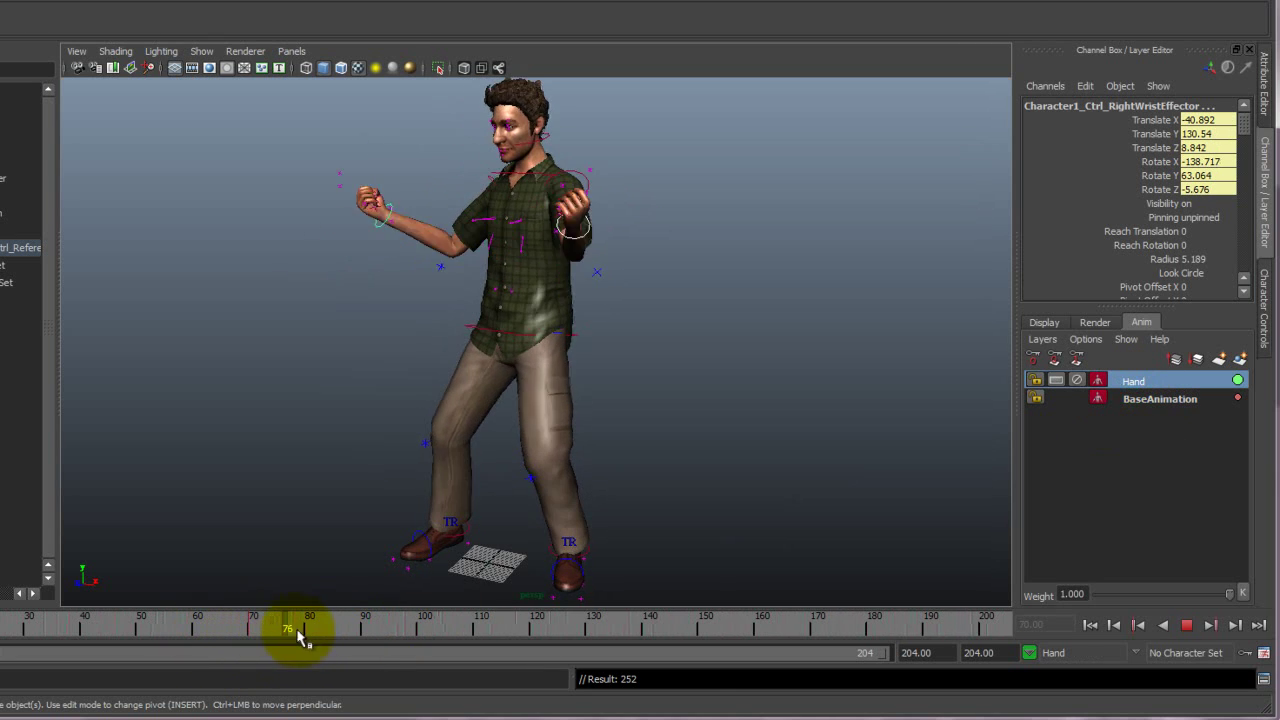
left_click_drag(360, 640, 309, 634)
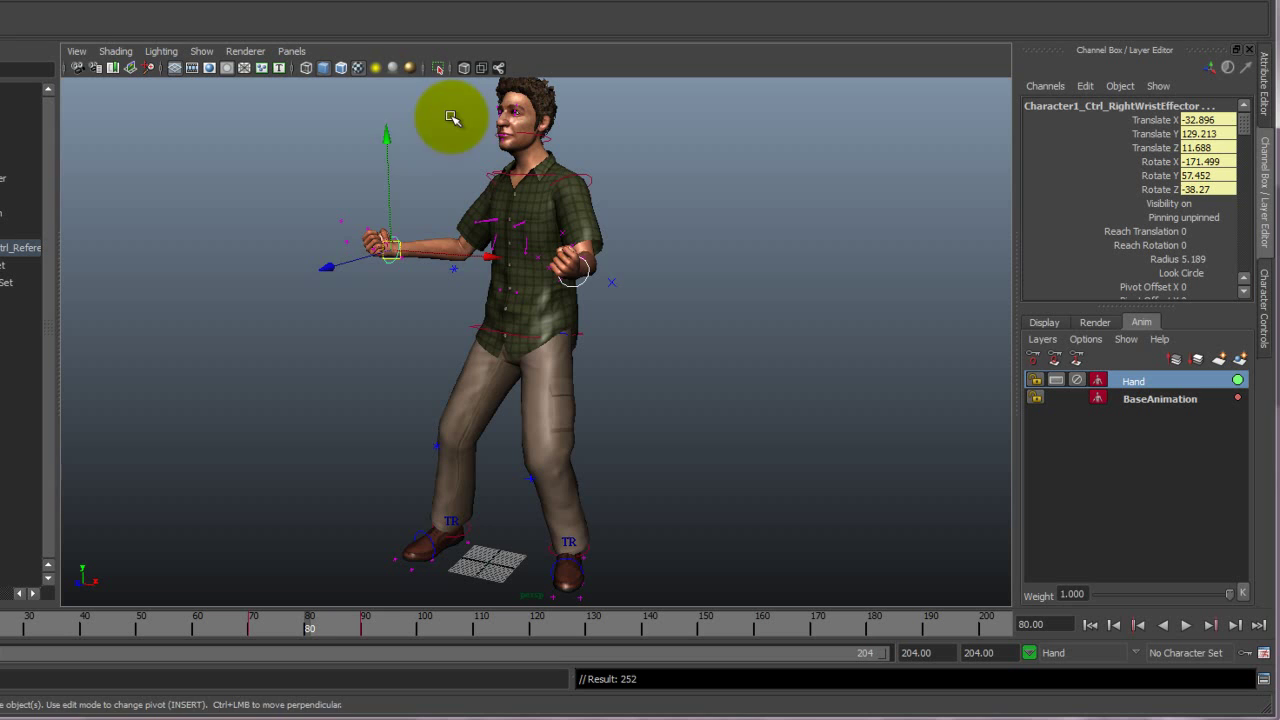
left_click_drag(379, 130, 414, 214)
key("alt+v")
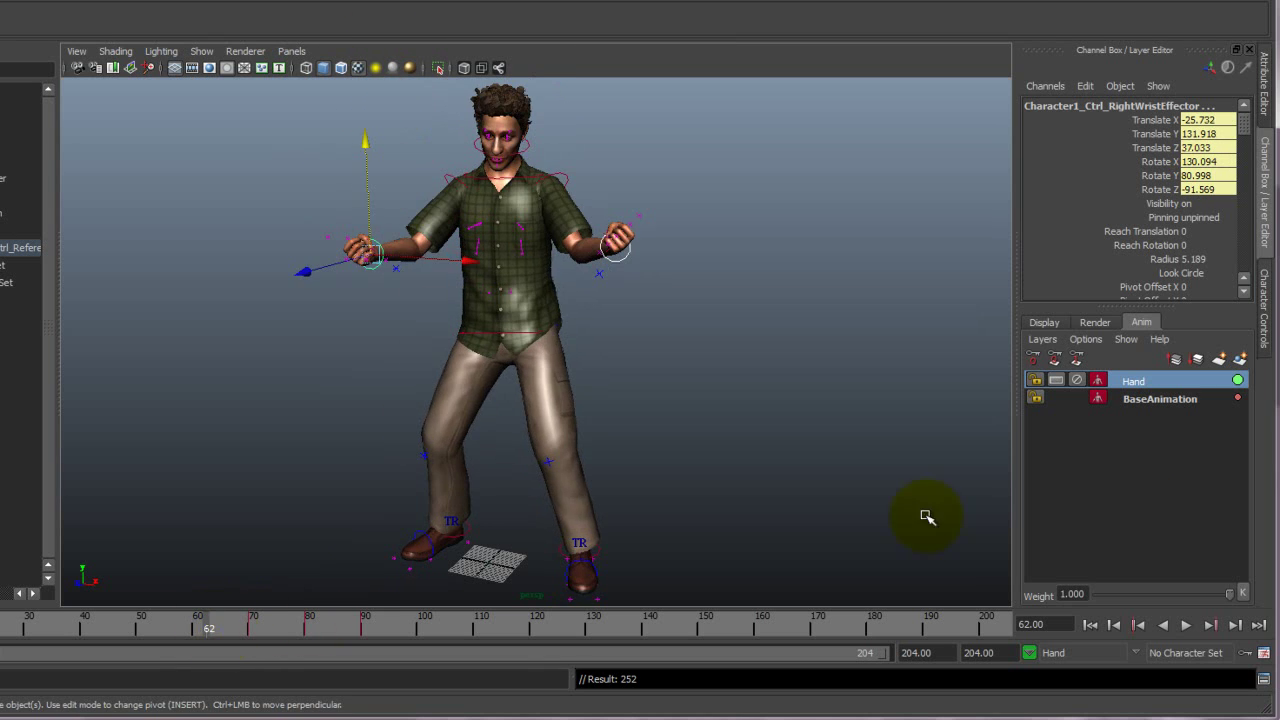